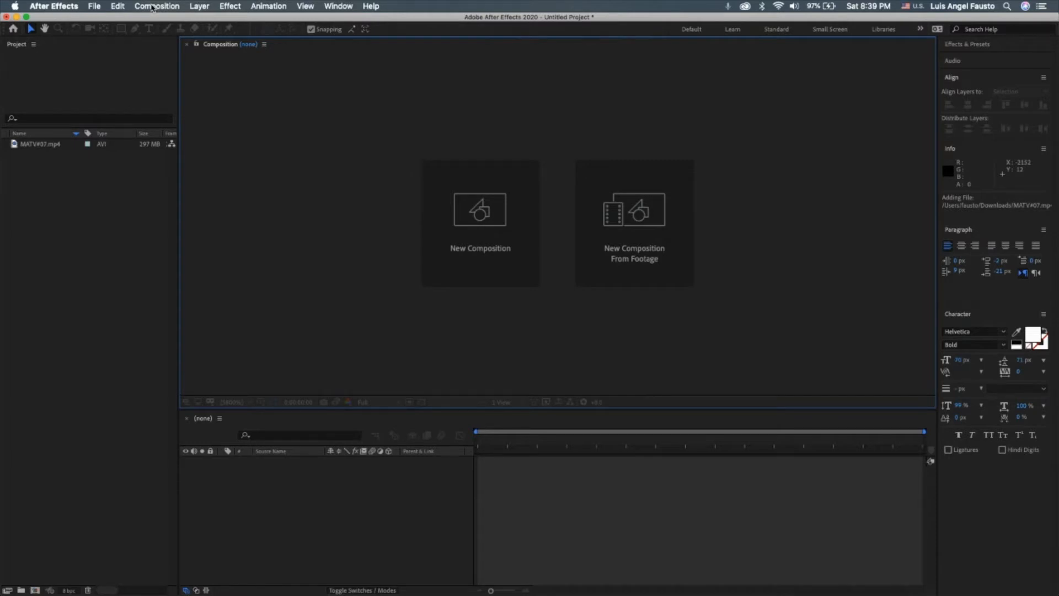
Create a composition named MAIN(IGPost), 1080 px wide and 1350 px high.
left_click(152, 8)
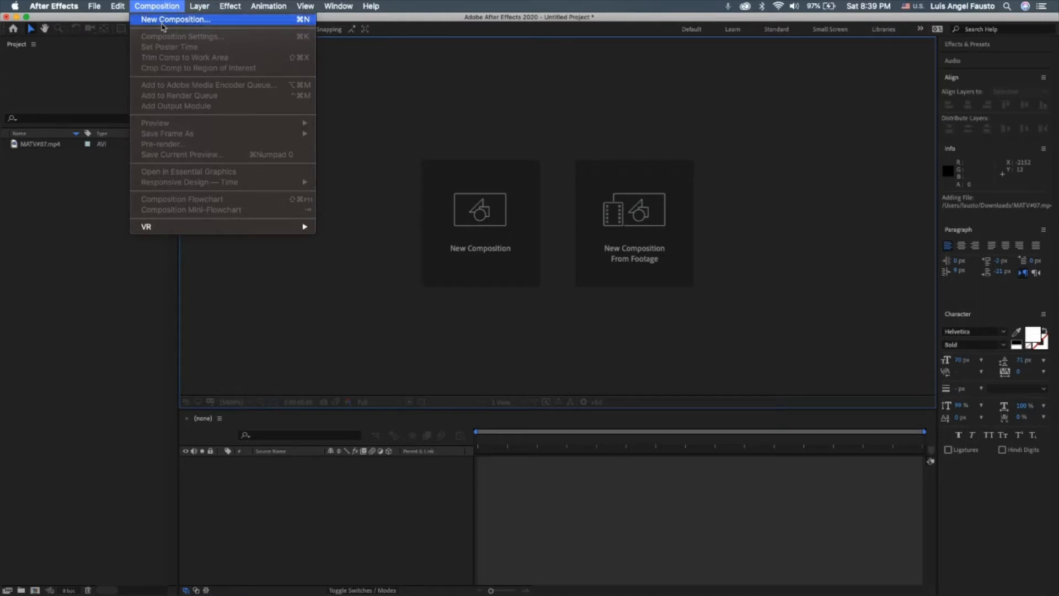
left_click(163, 20)
type("M")
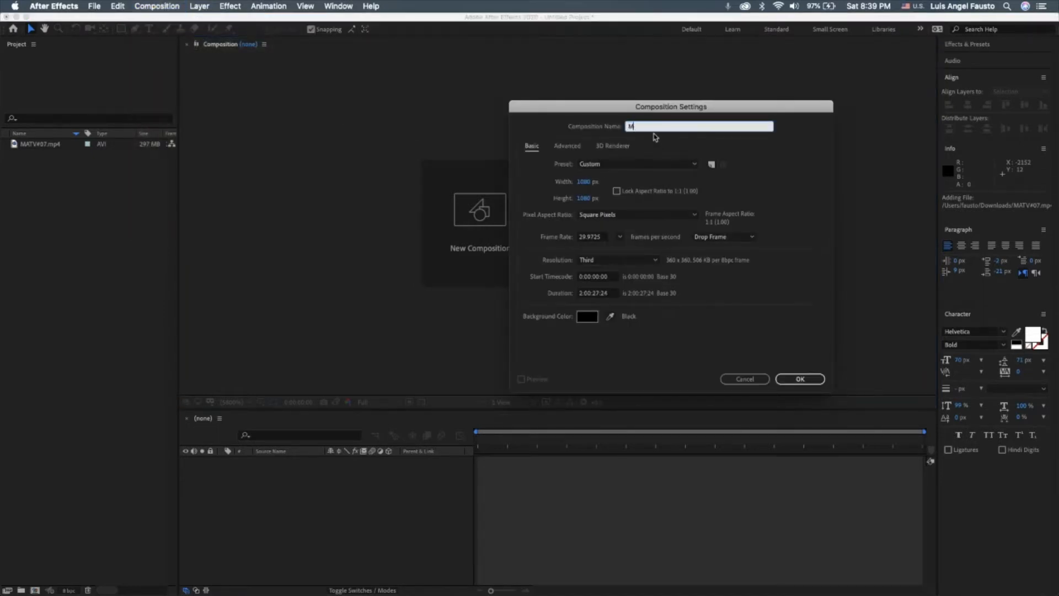
type("AIN(IGPodt)")
key("BackSpace")
key("BackSpace")
key("BackSpace")
left_click(584, 198)
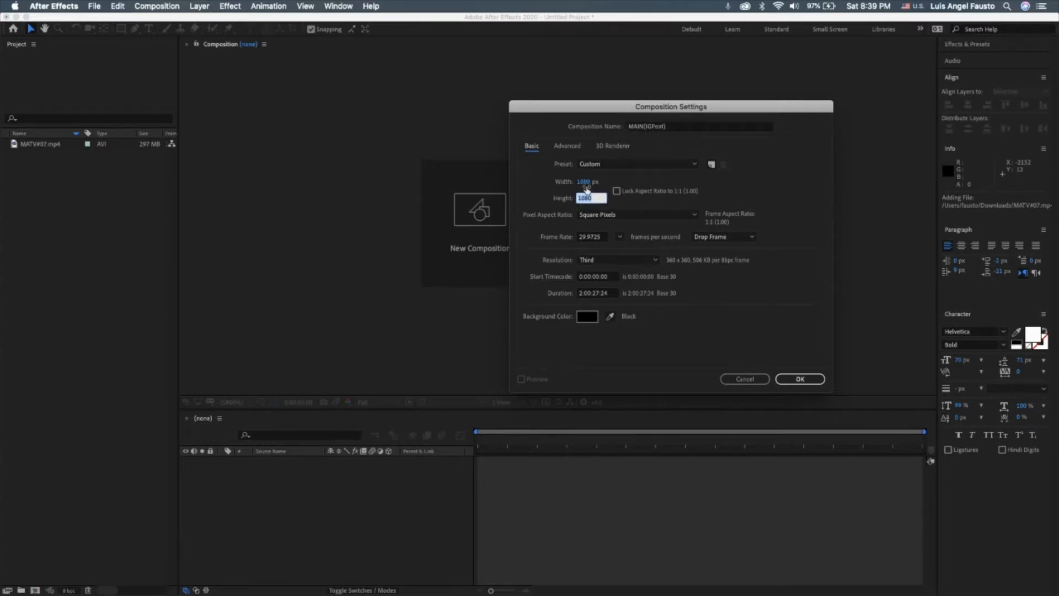
type("1350")
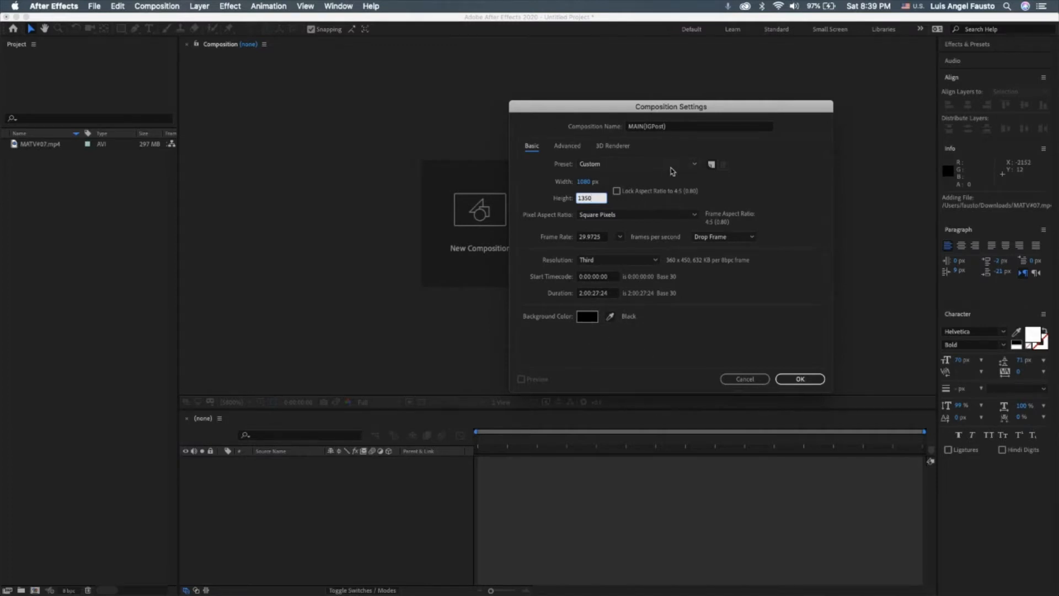
left_click(792, 381)
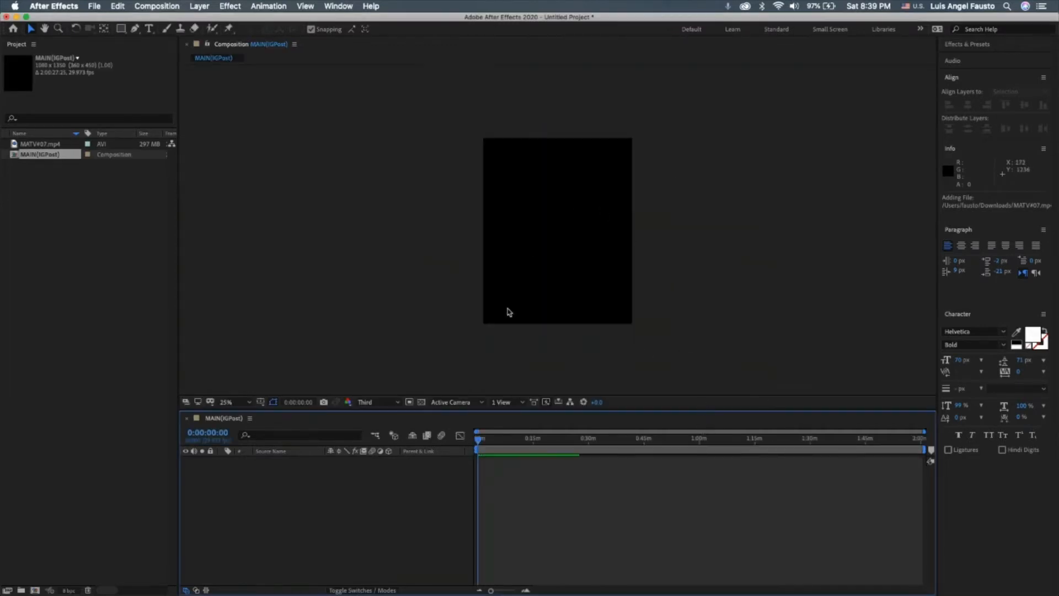
Try MATV#07.mp4 in the MAIN(IGPost) composition scaled to 188%, and delete the layer.
scroll(506, 308, "down", 2)
left_click(244, 404)
left_click(248, 208)
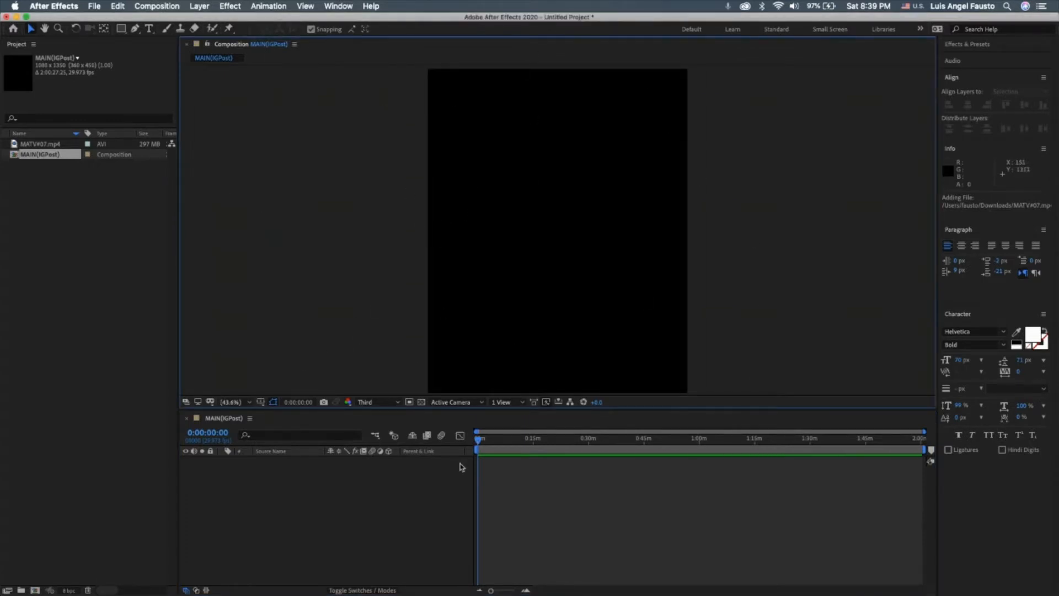
left_click_drag(41, 144, 317, 478)
left_click_drag(511, 452, 536, 454)
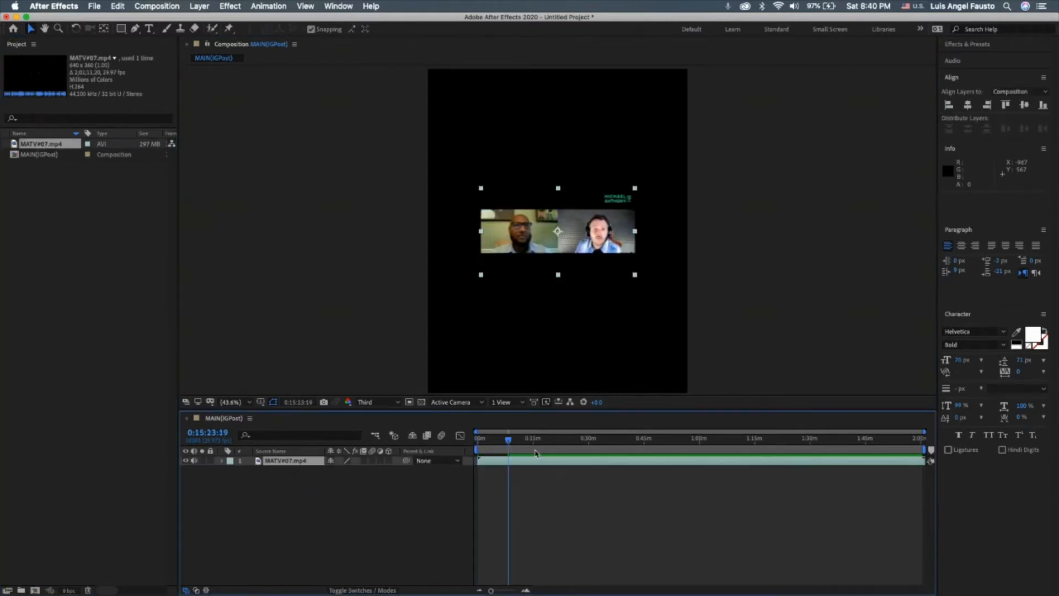
left_click(222, 460)
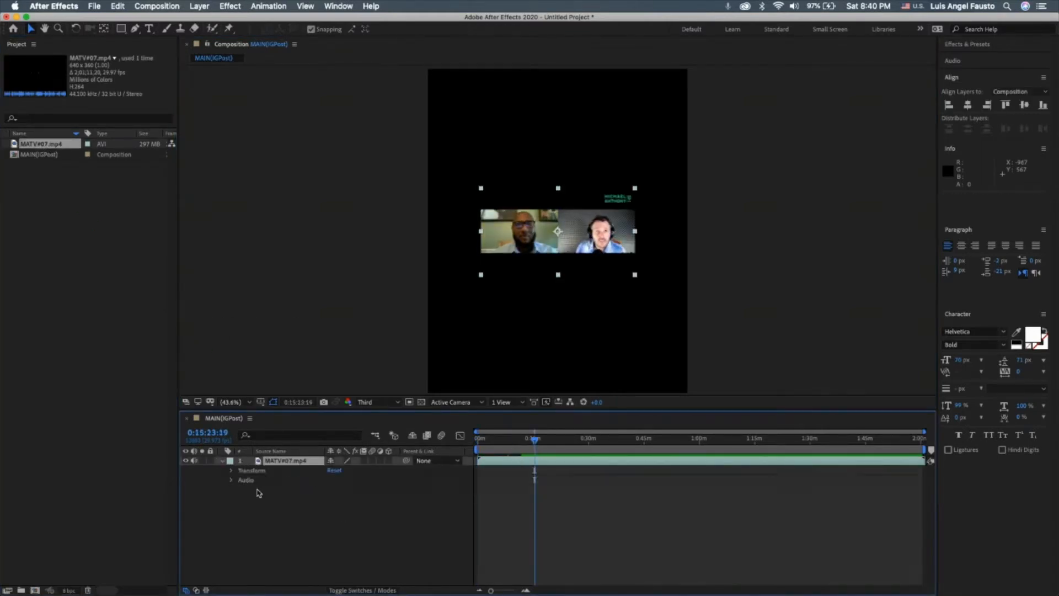
left_click(232, 470)
left_click_drag(334, 490, 387, 490)
key("super+z")
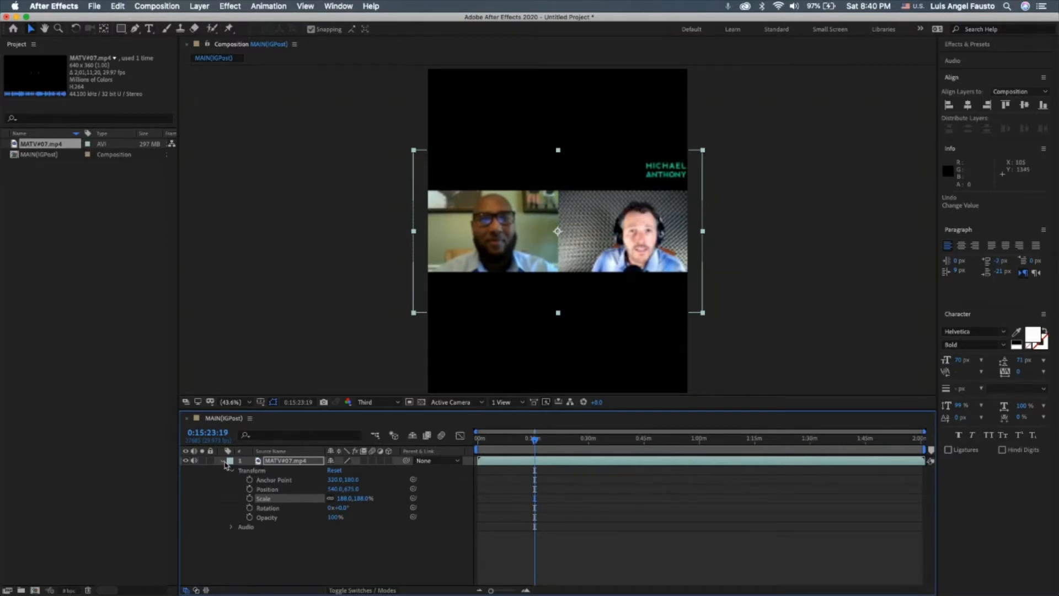
left_click(284, 460)
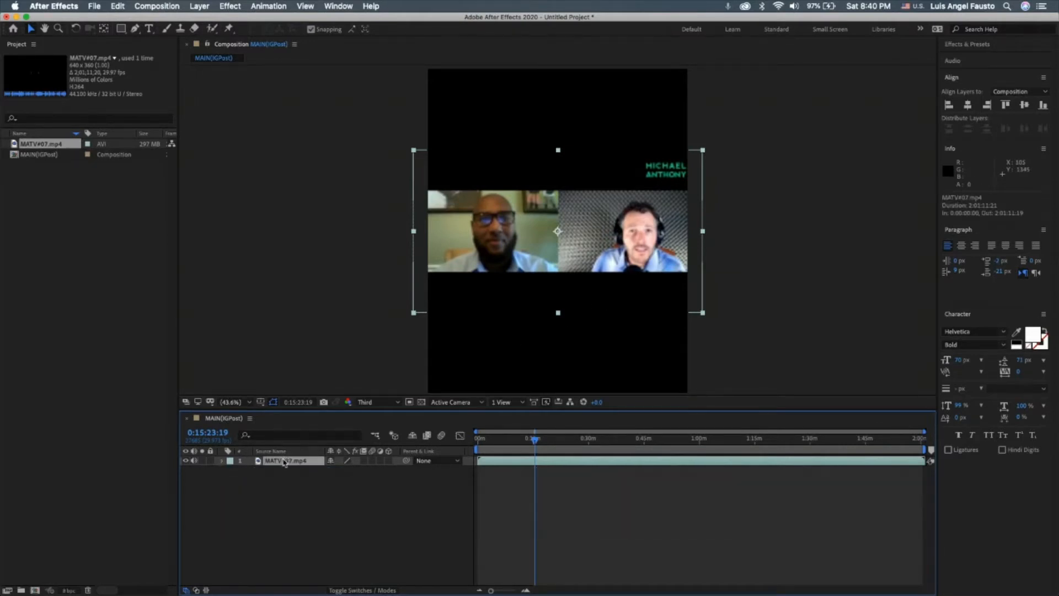
key("Delete")
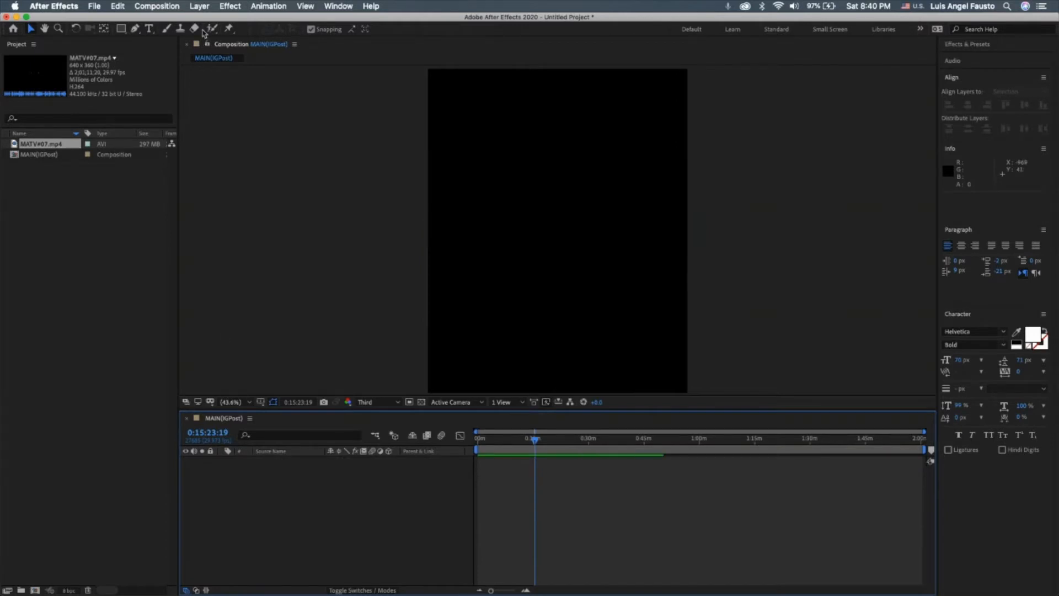
Create a second composition named HOST with a height of 800 px, keeping the 1080 px width.
left_click(157, 6)
left_click(165, 20)
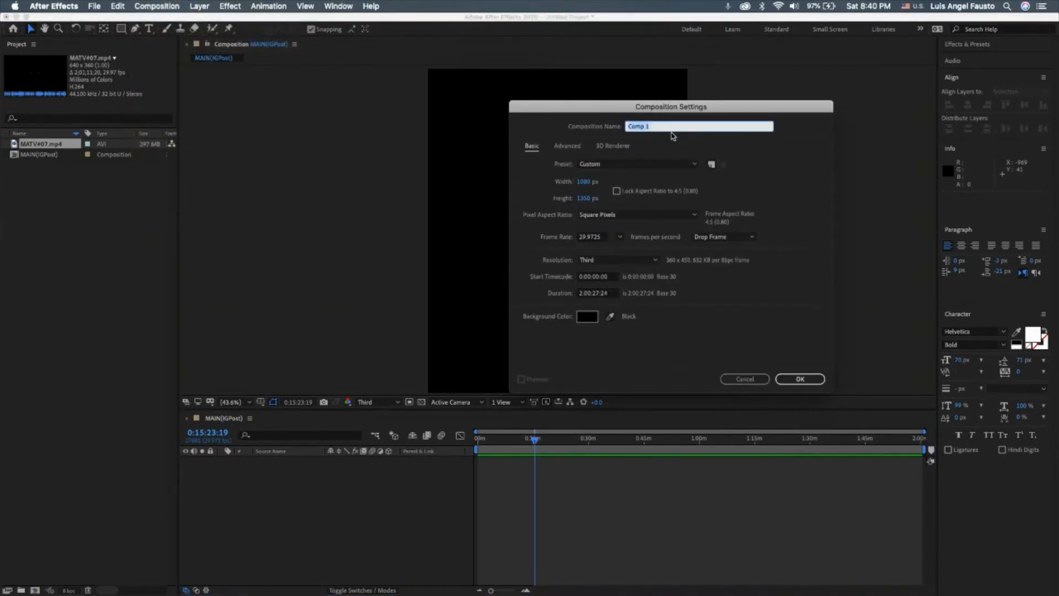
type("HOST")
left_click(584, 198)
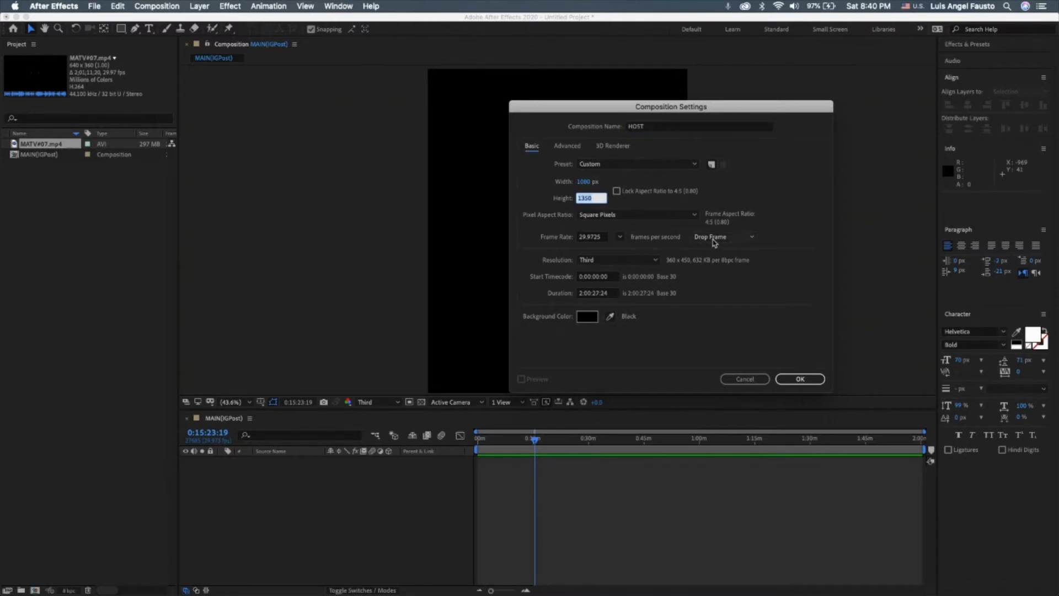
type("800")
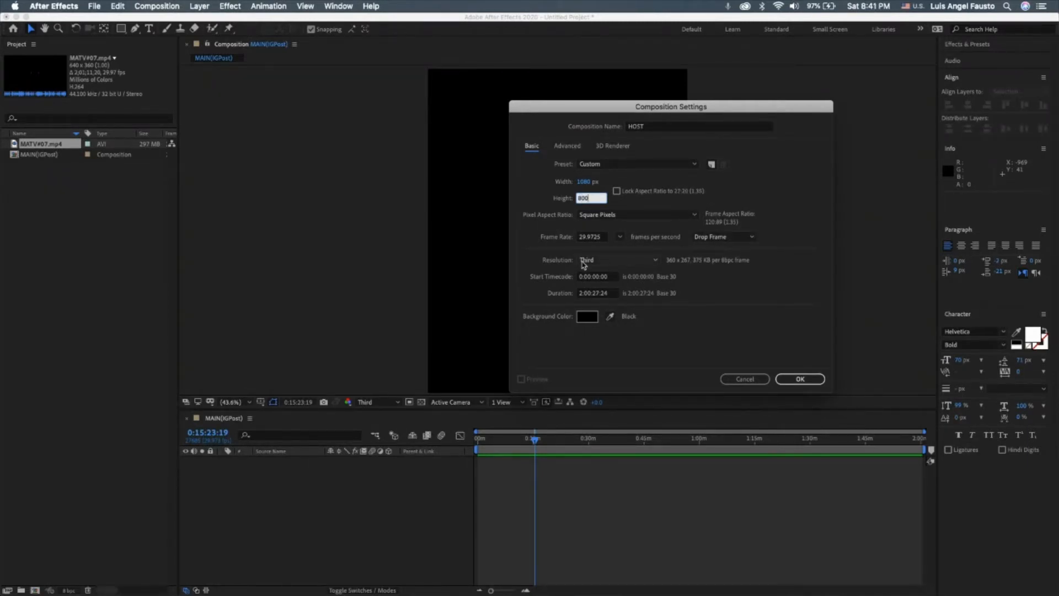
left_click(821, 380)
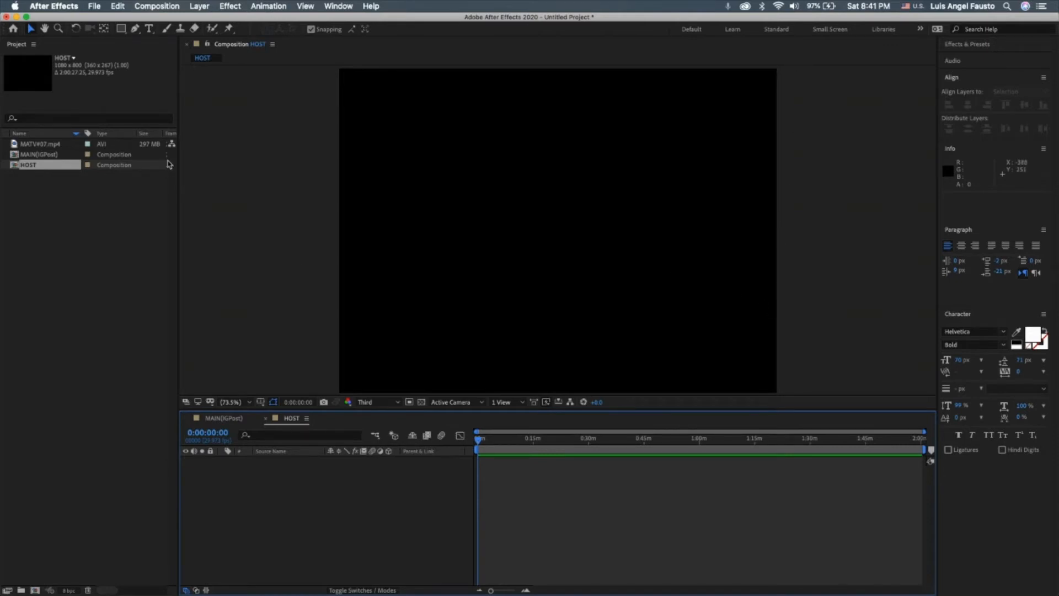
Create a third composition named GUEST with the same 1080 × 800 px settings.
left_click(172, 7)
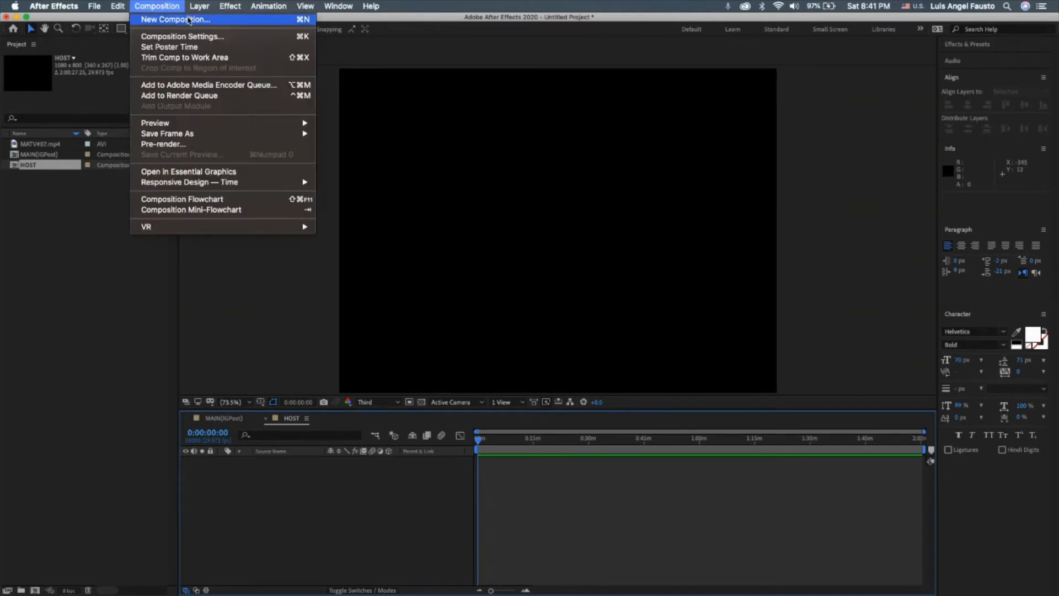
left_click(188, 21)
type("GUEST")
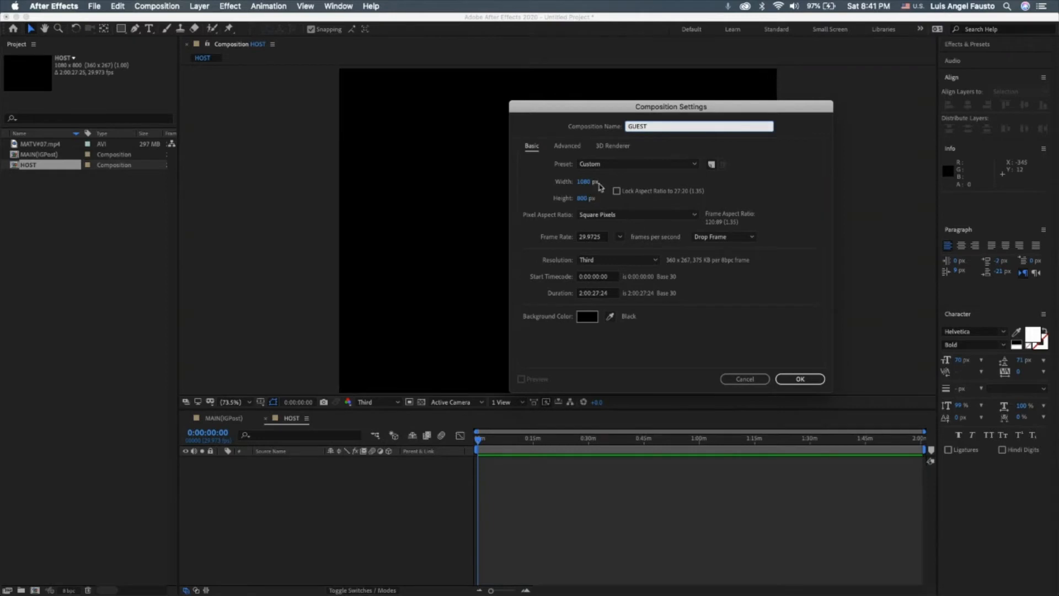
left_click(802, 382)
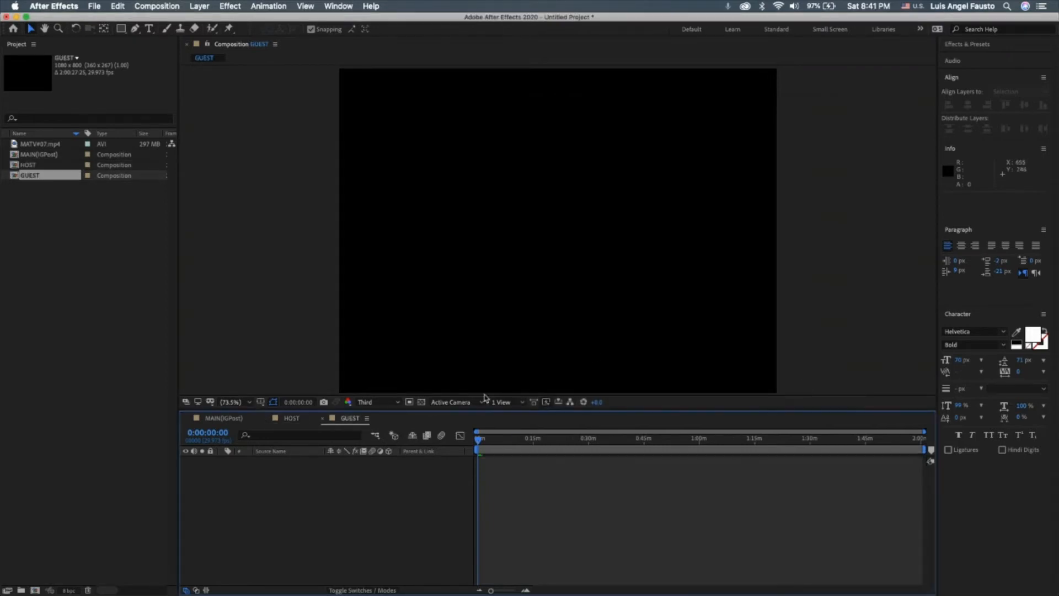
Open the HOST composition and add the MATV#07.mp4 footage to it as a layer.
left_click(288, 420)
left_click(231, 418)
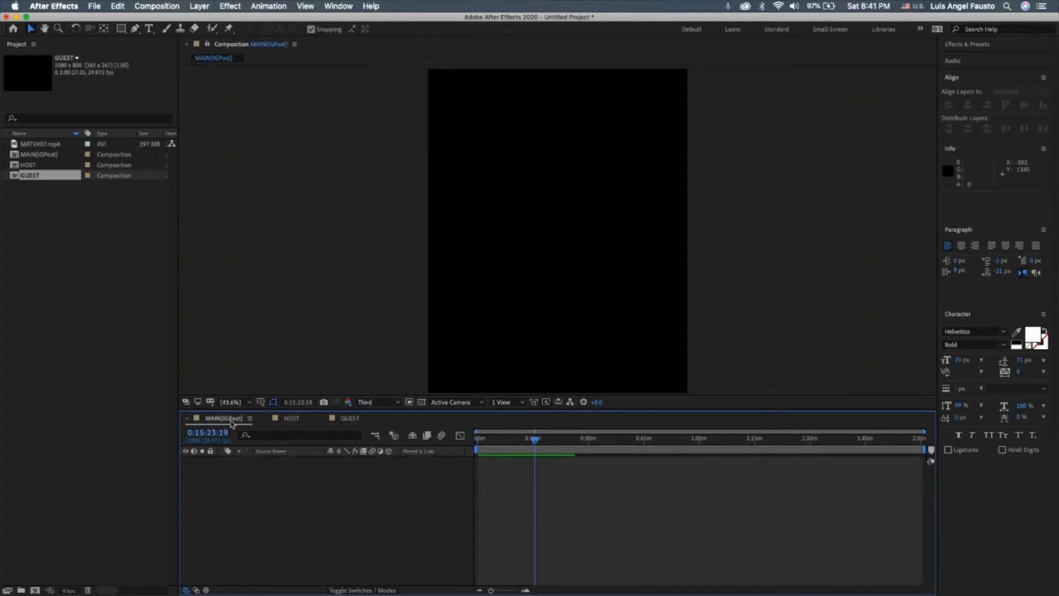
left_click(291, 422)
left_click(349, 419)
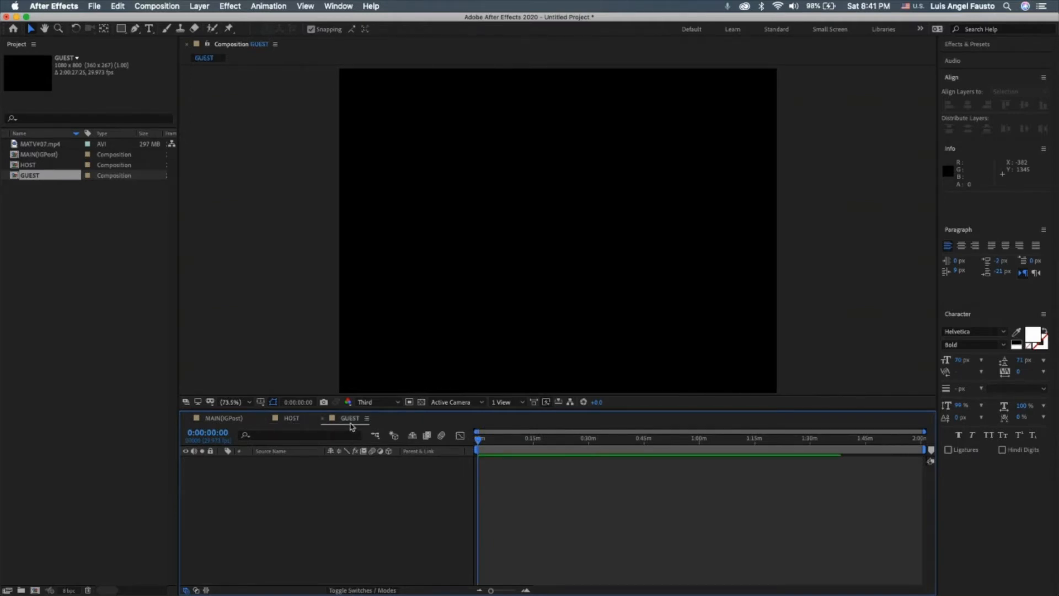
left_click(291, 419)
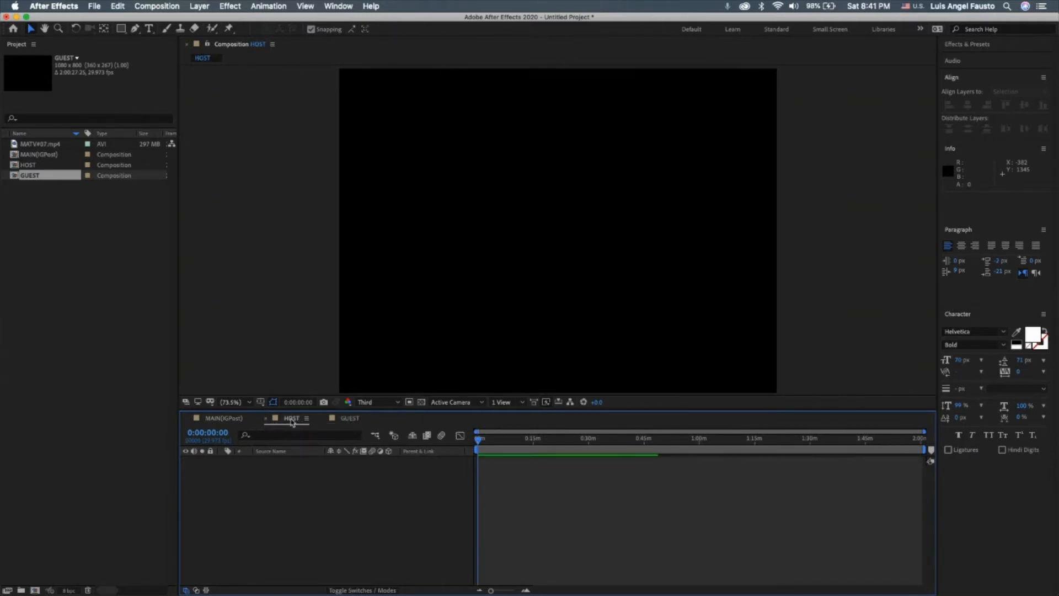
left_click(44, 144)
left_click(45, 156)
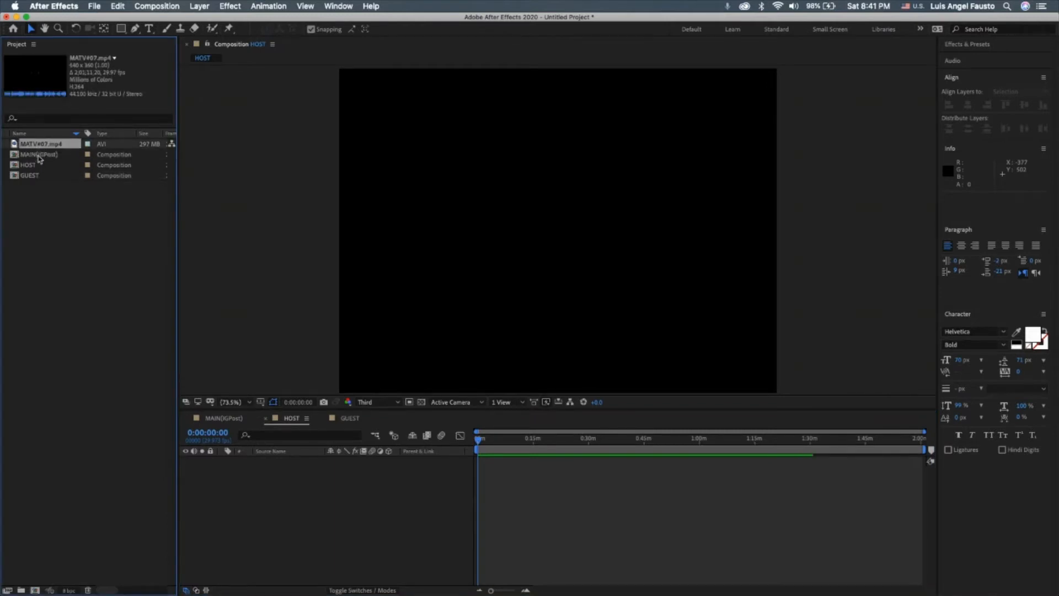
left_click_drag(38, 143, 272, 475)
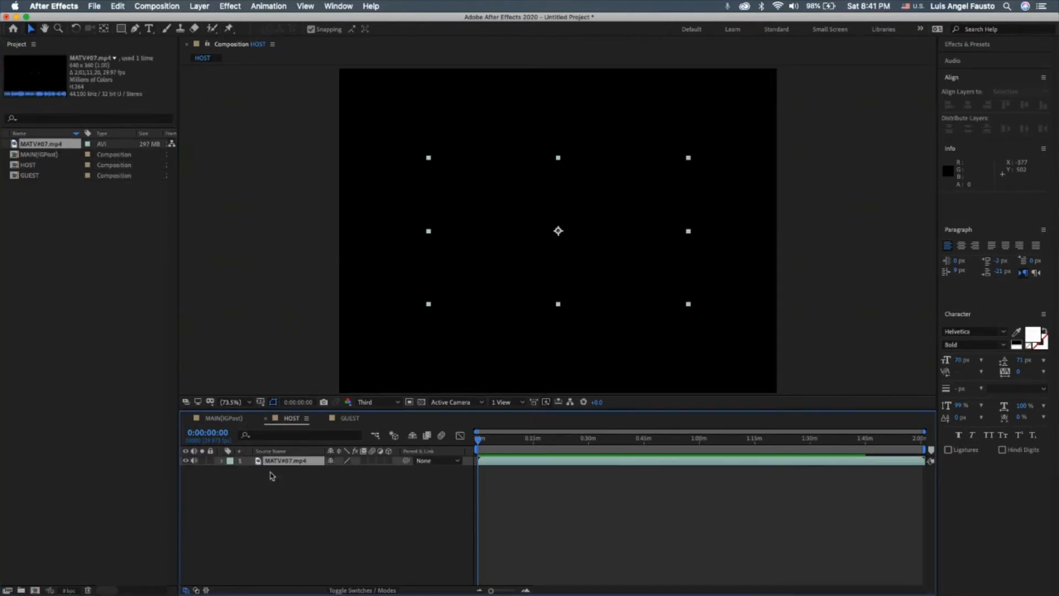
At 0:09:16:00, scale the footage layer to 451% and set its horizontal position to -202 to frame the host.
left_click(512, 451)
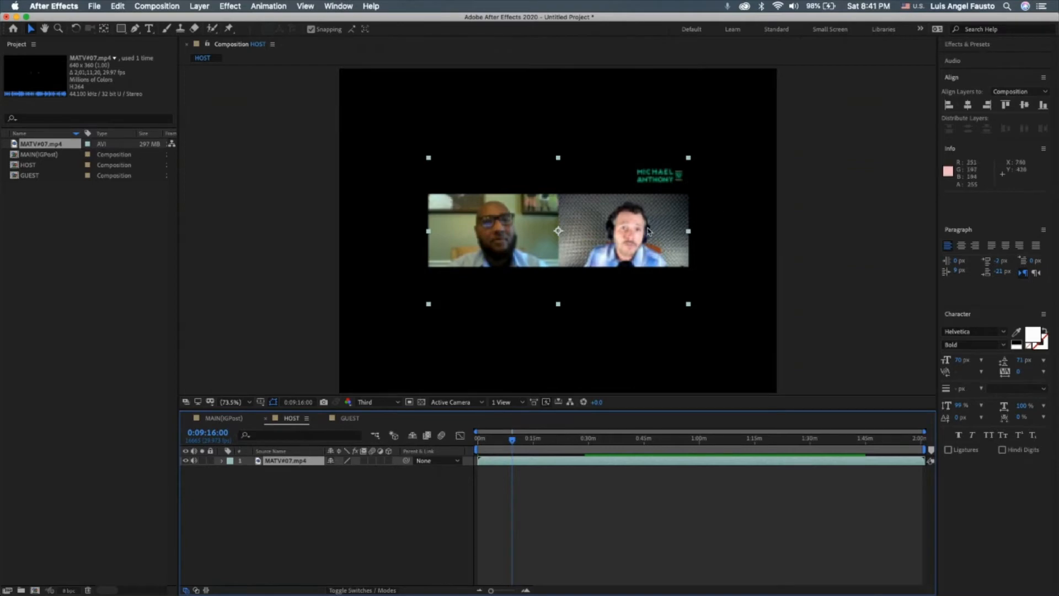
left_click(220, 461)
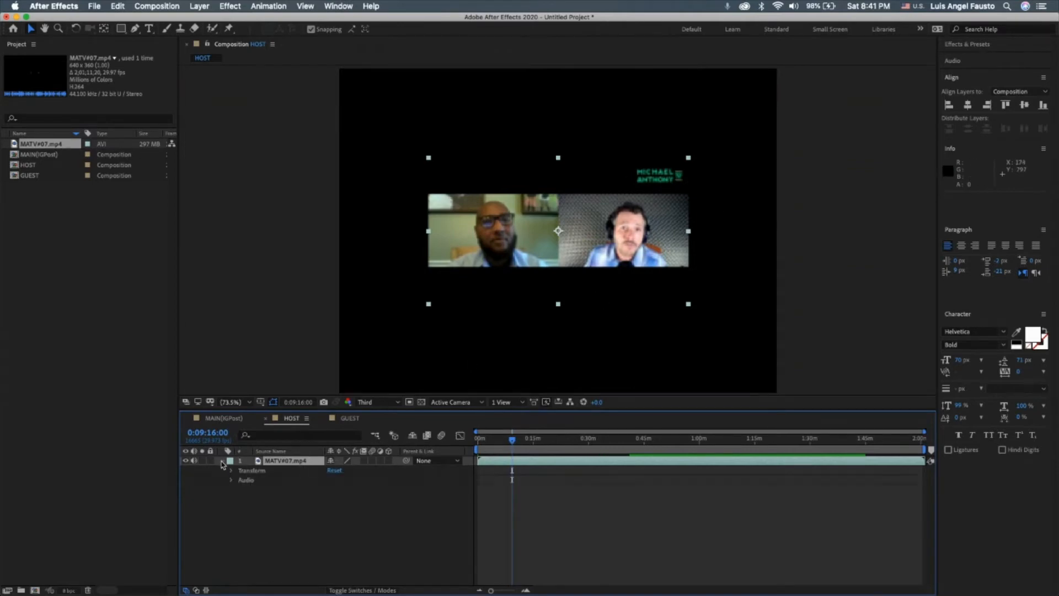
left_click(231, 471)
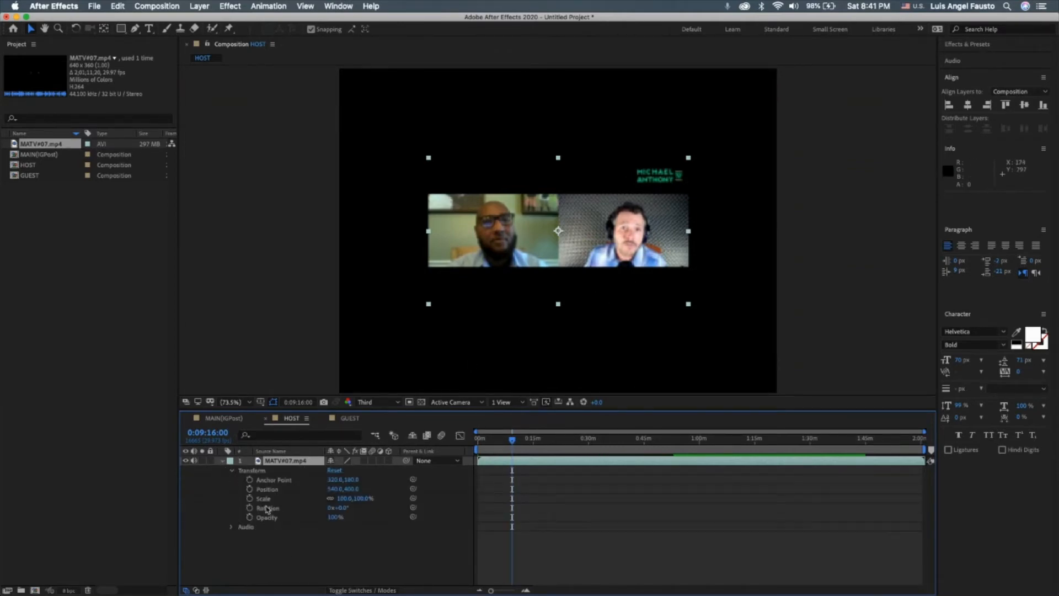
left_click_drag(353, 498, 515, 482)
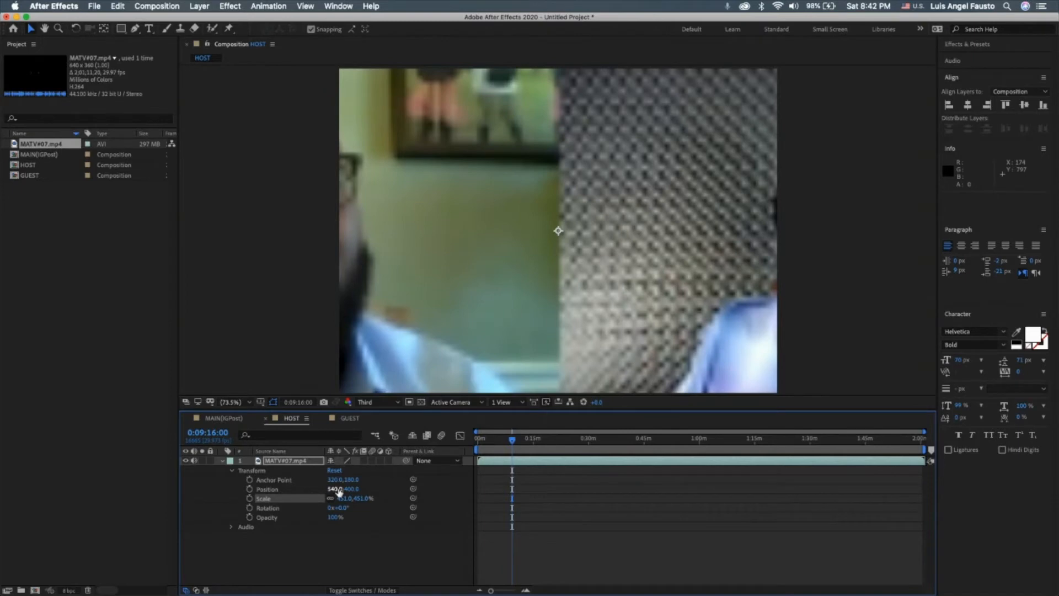
left_click_drag(333, 489, 224, 494)
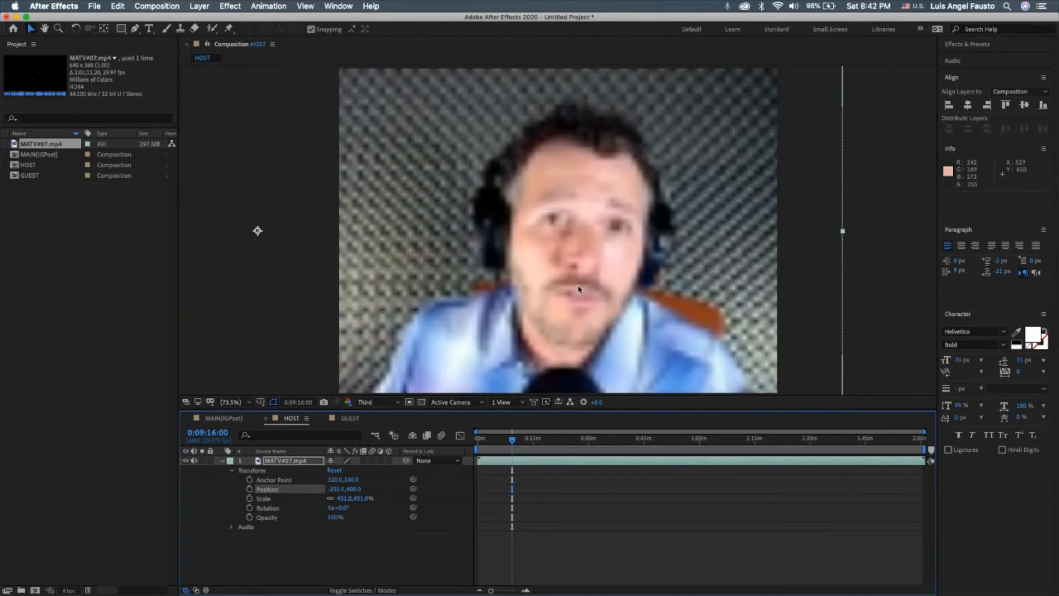
Check the host framing at Full preview resolution and return the preview to Third.
left_click(379, 406)
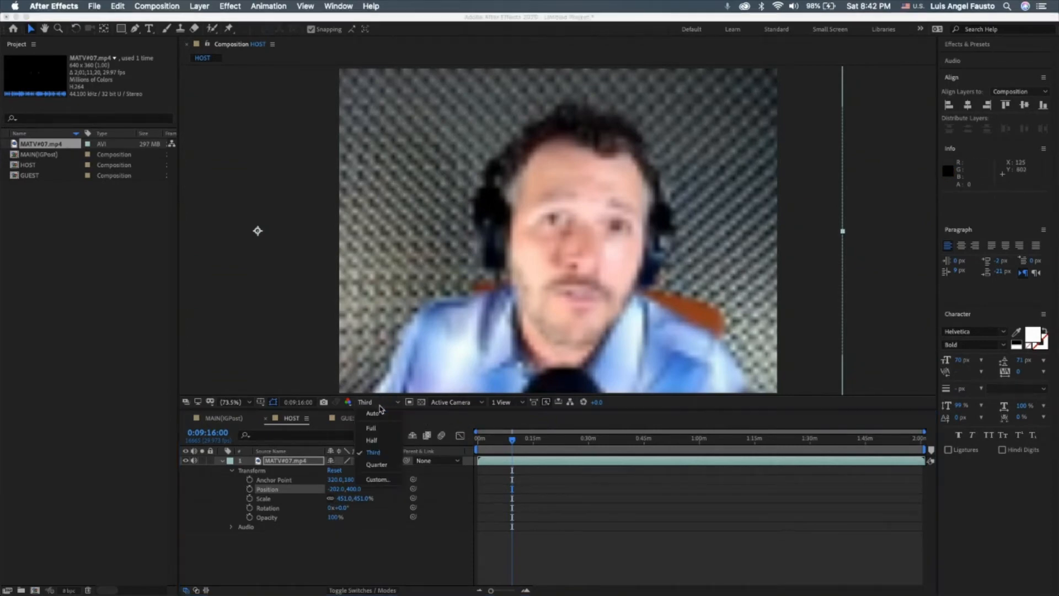
left_click(380, 431)
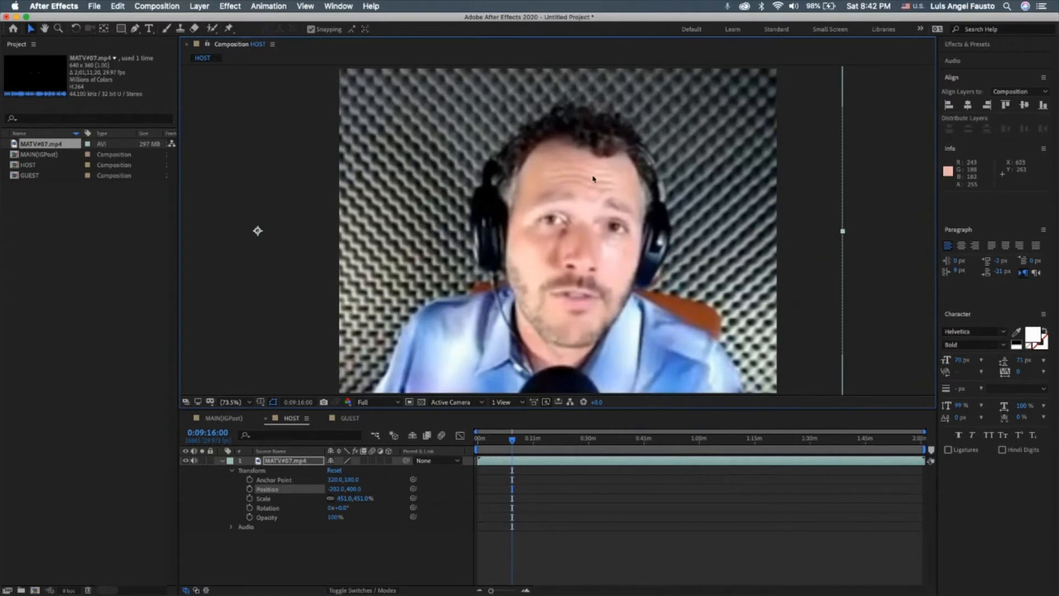
left_click(380, 402)
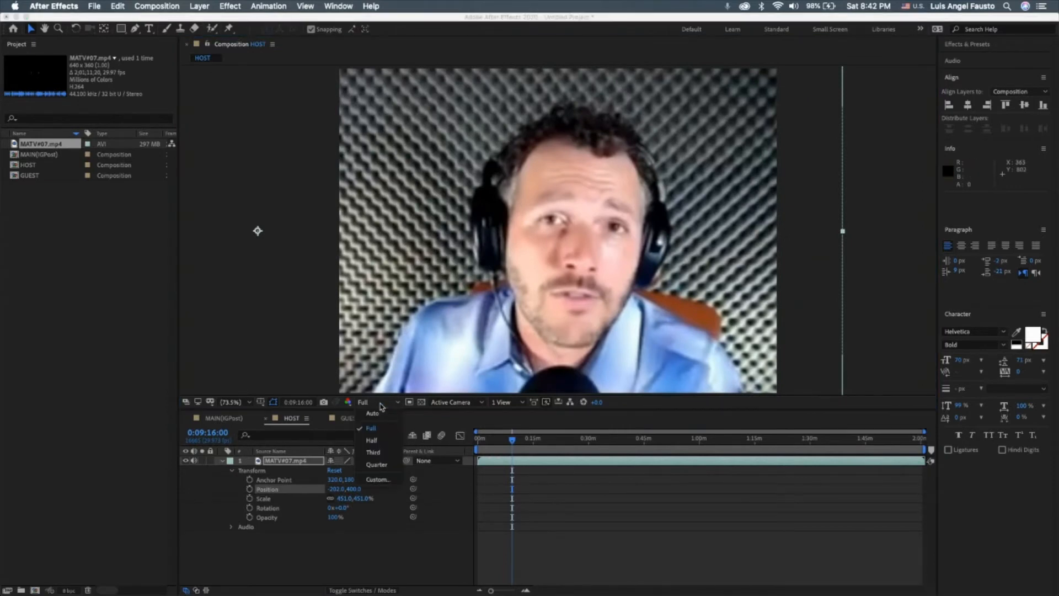
left_click(388, 452)
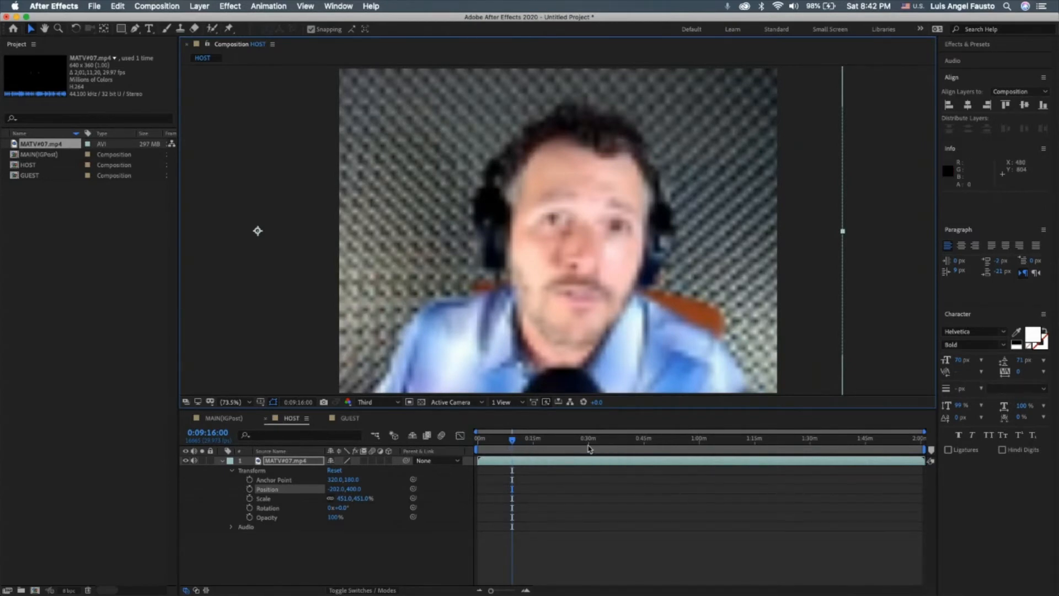
Collapse the footage layer's properties and trim its start to 0:02:05:16 in the HOST composition.
left_click(280, 460)
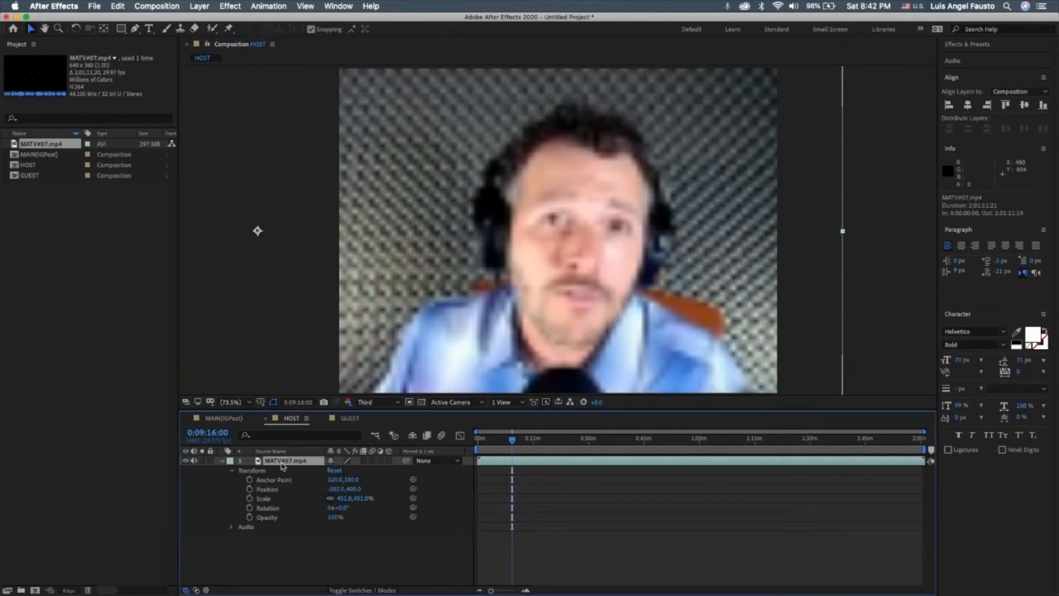
left_click(223, 463)
left_click_drag(512, 439, 484, 462)
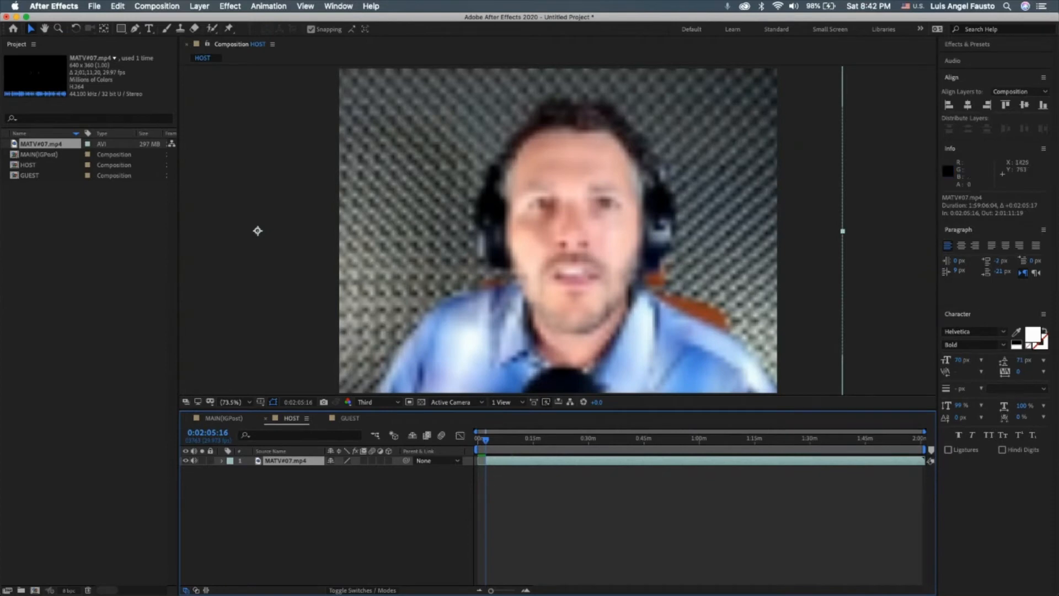
Move the trimmed footage layer in the HOST composition so that it starts at 0:00:00:00.
mouse_move(1058, 130)
left_mouse_down()
mouse_move(764, 137)
mouse_move(1058, 149)
left_mouse_up()
left_click(541, 253)
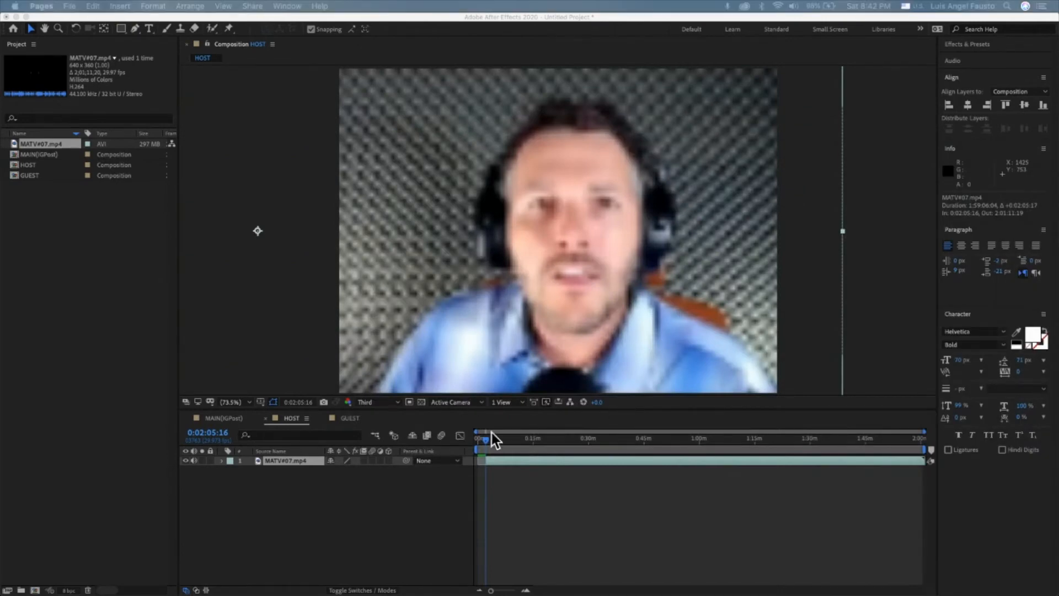
left_click(516, 459)
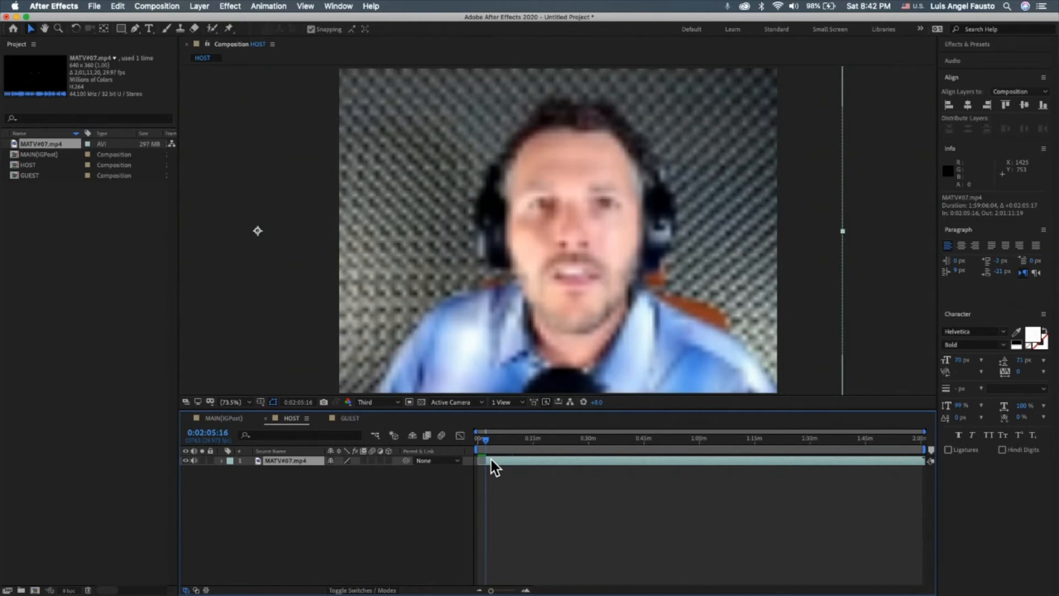
left_click_drag(495, 459, 465, 445)
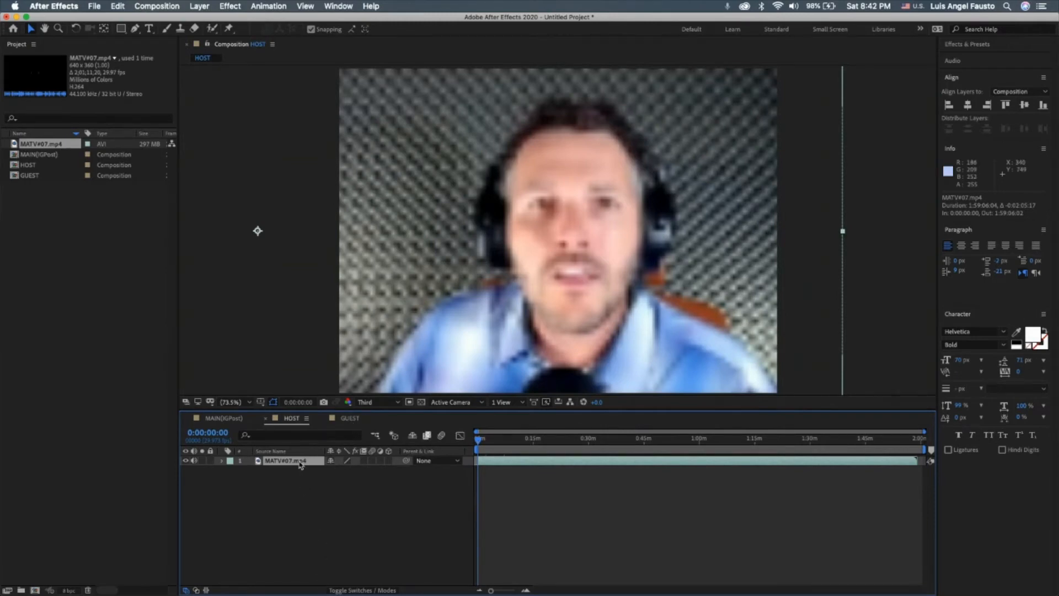
Copy the MATV#07.mp4 layer from the HOST composition and paste it into the GUEST composition.
left_click(221, 460)
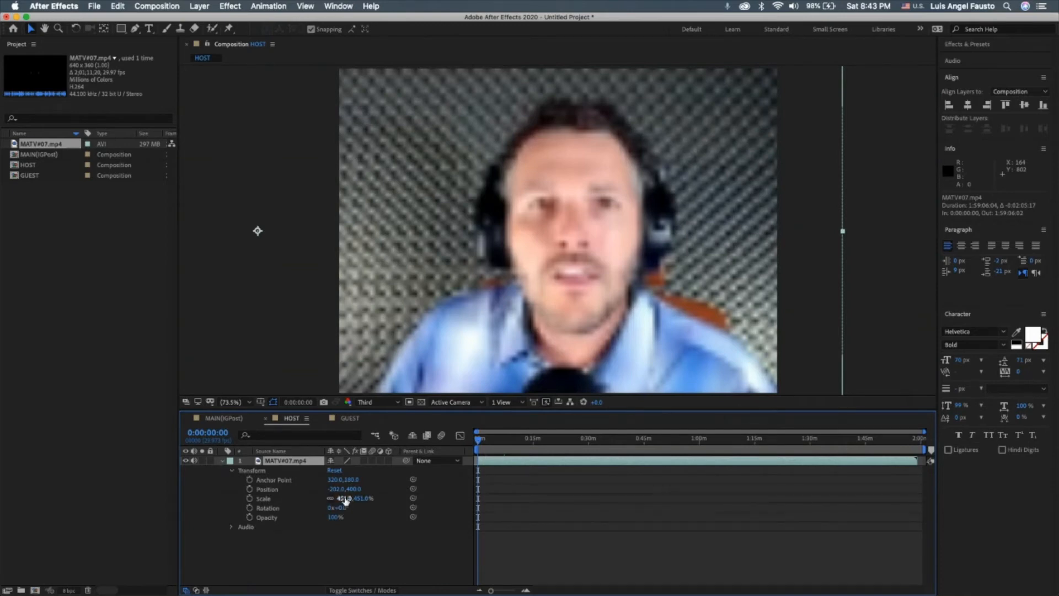
left_click(222, 461)
left_click(242, 494)
left_click(284, 462)
key("super+c")
left_click(351, 419)
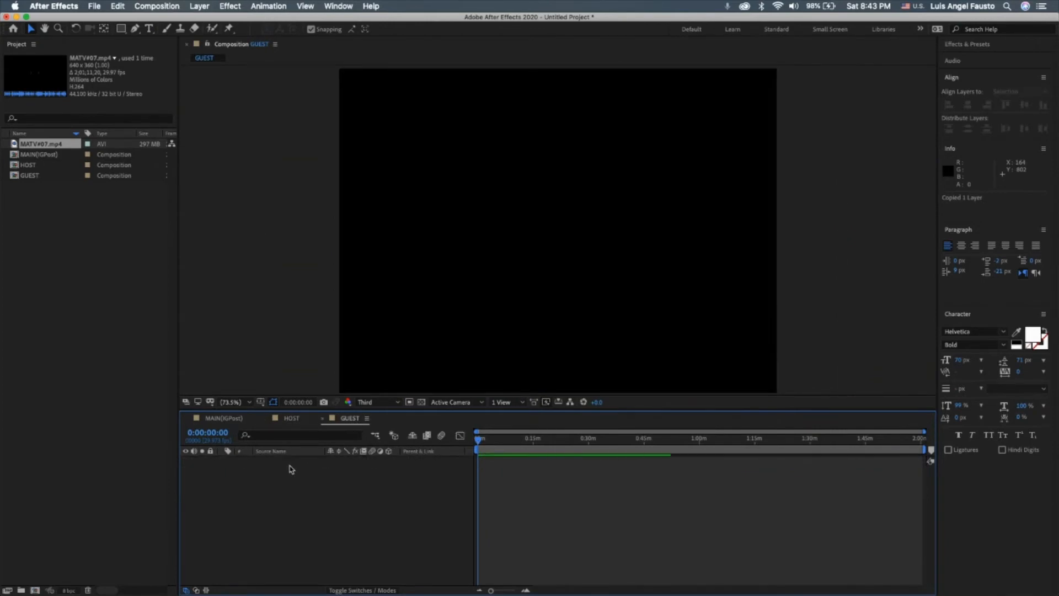
key("super+v")
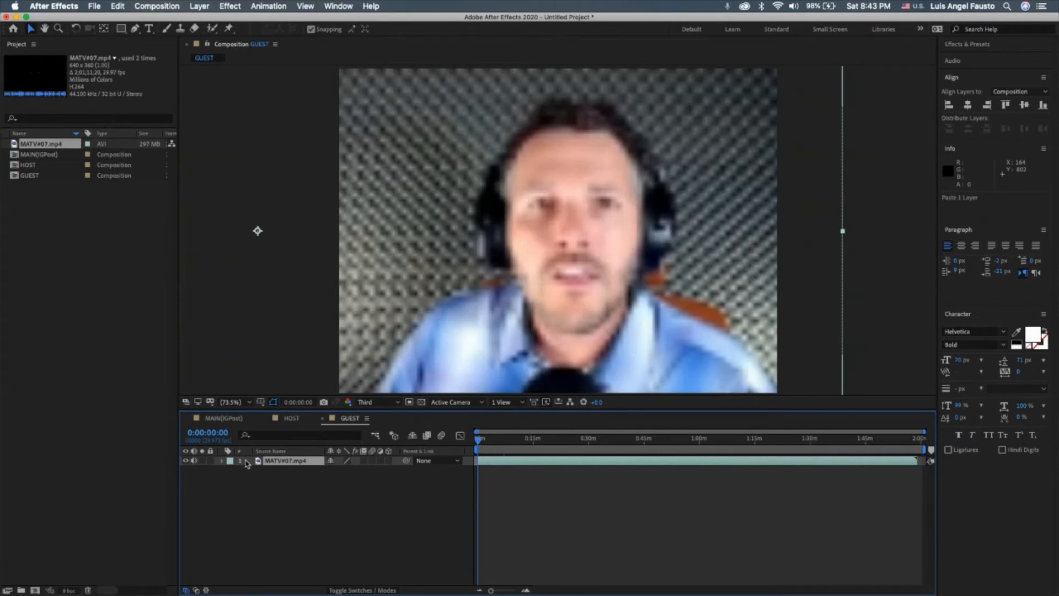
Set the GUEST footage layer's horizontal position to 1247 to frame the guest, checking the framing at Full preview resolution before returning to Third.
left_click(221, 461)
left_click(232, 470)
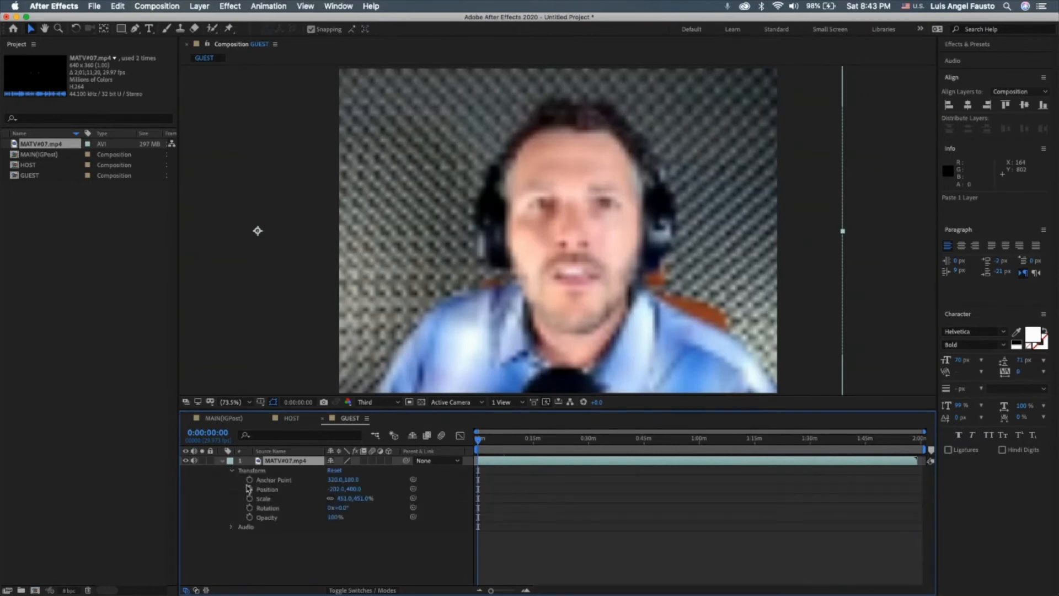
left_click_drag(334, 490, 638, 476)
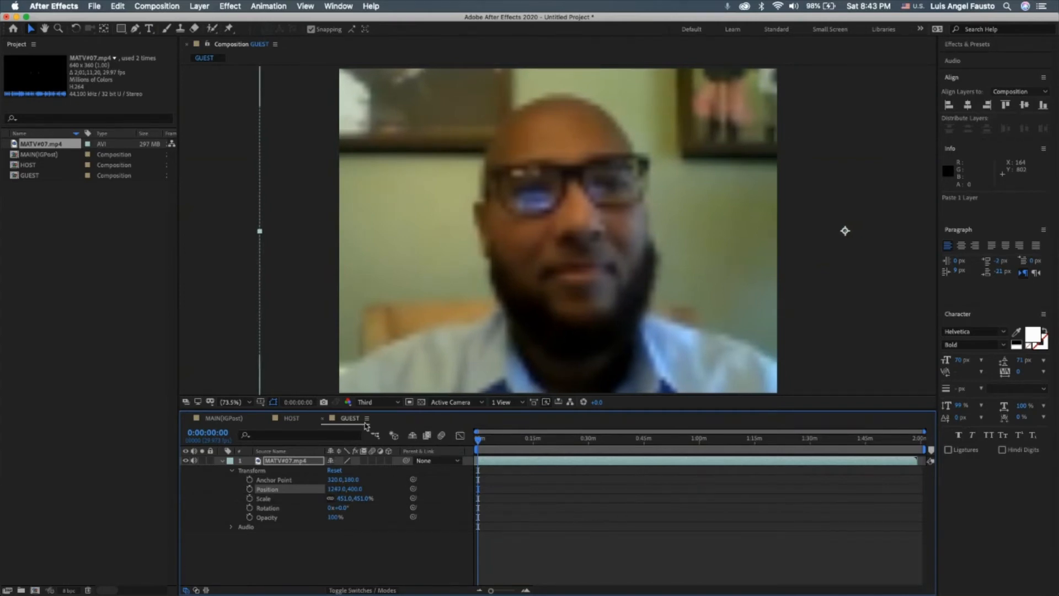
left_click(393, 402)
left_click(380, 428)
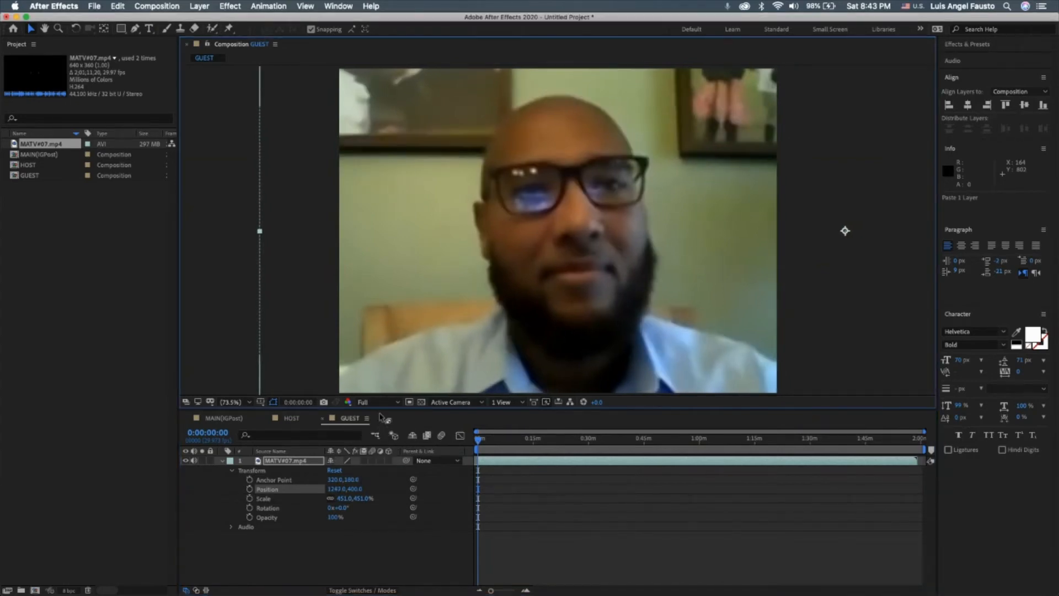
left_click(382, 402)
left_click(378, 452)
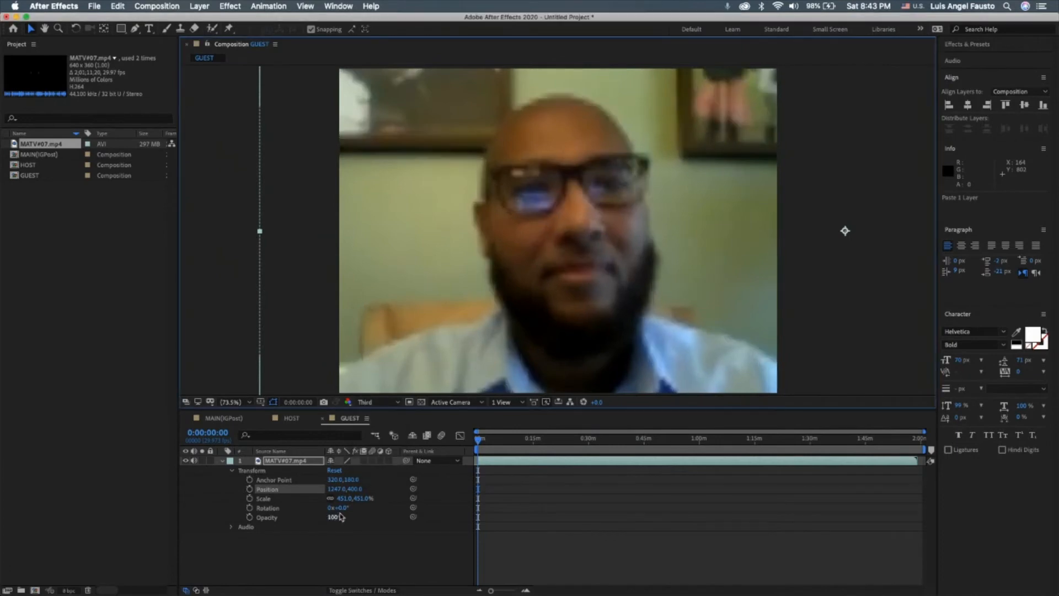
left_click(224, 461)
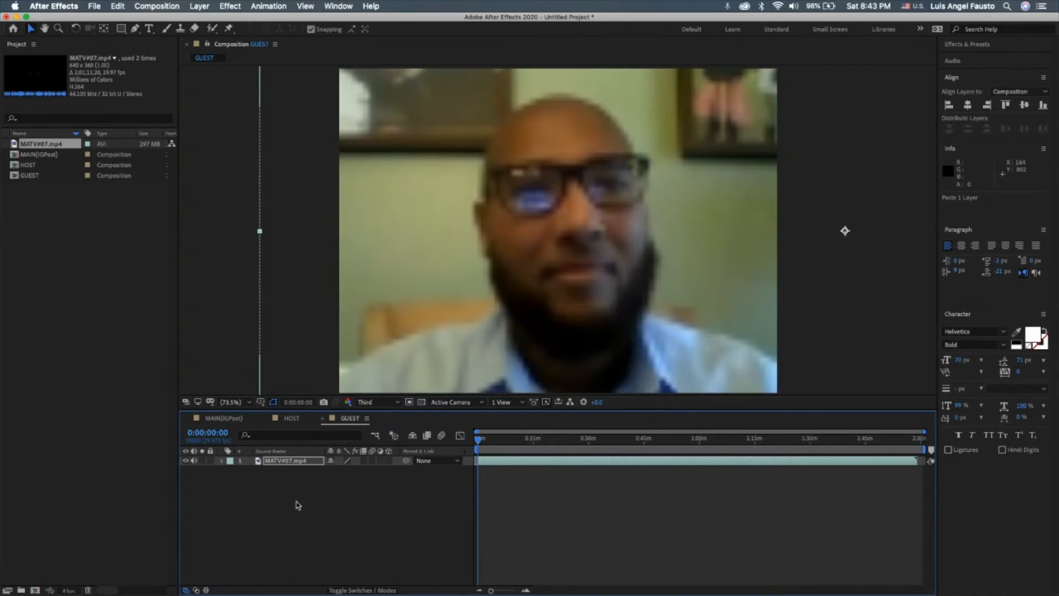
Compare the HOST and GUEST framings, and add the HOST composition as a layer in the MAIN(IGPost) composition.
left_click(296, 418)
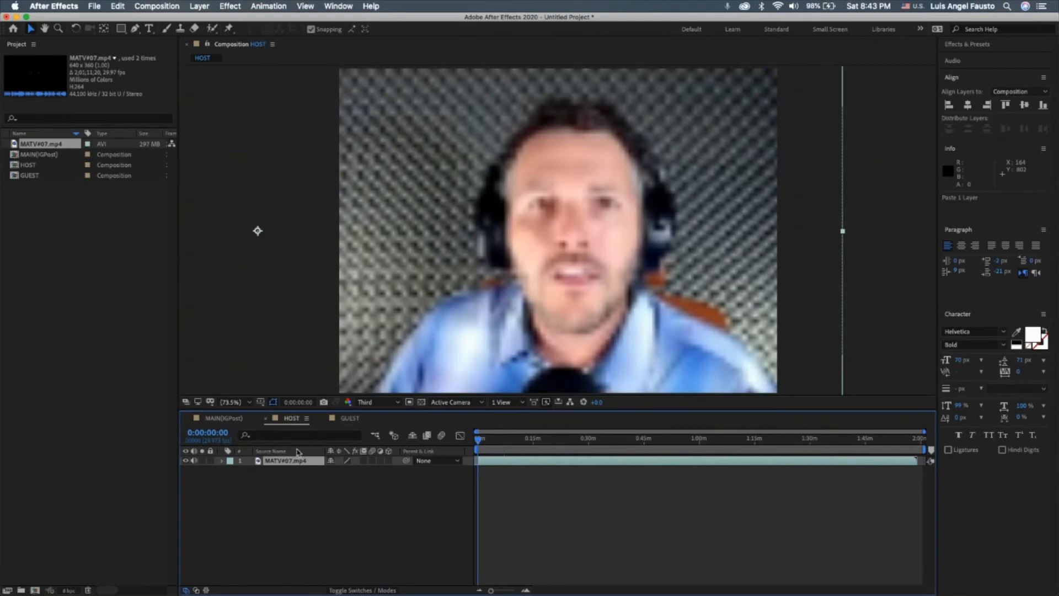
left_click(347, 418)
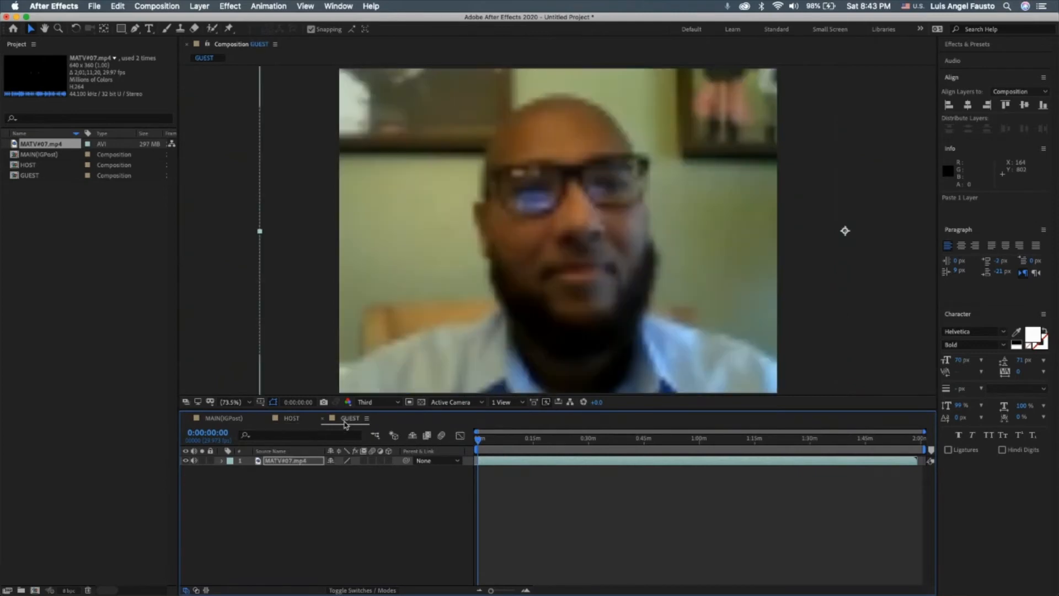
left_click(287, 420)
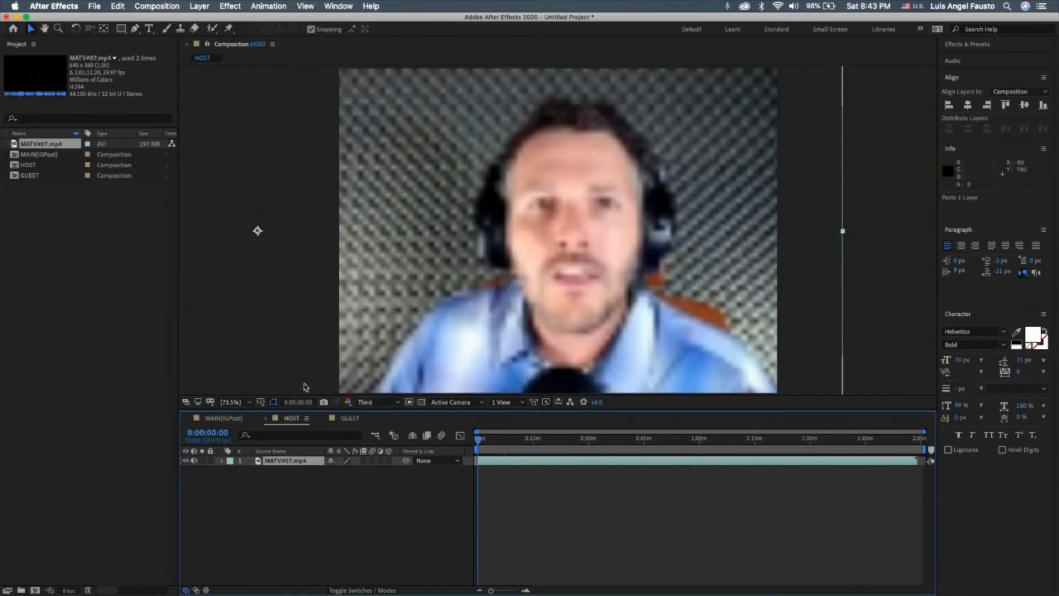
left_click(353, 419)
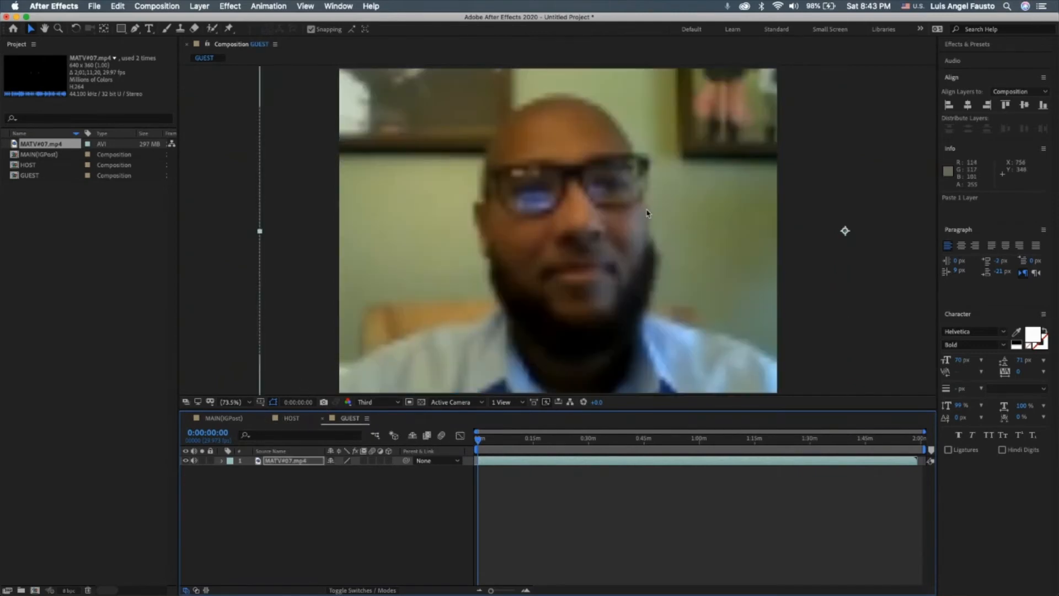
left_click(227, 420)
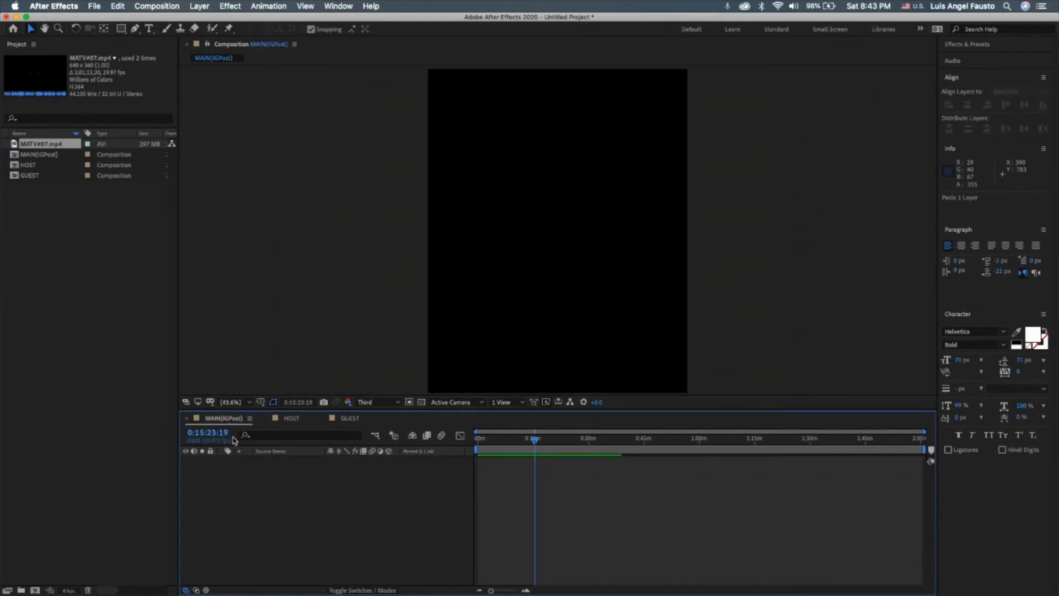
left_click(34, 145)
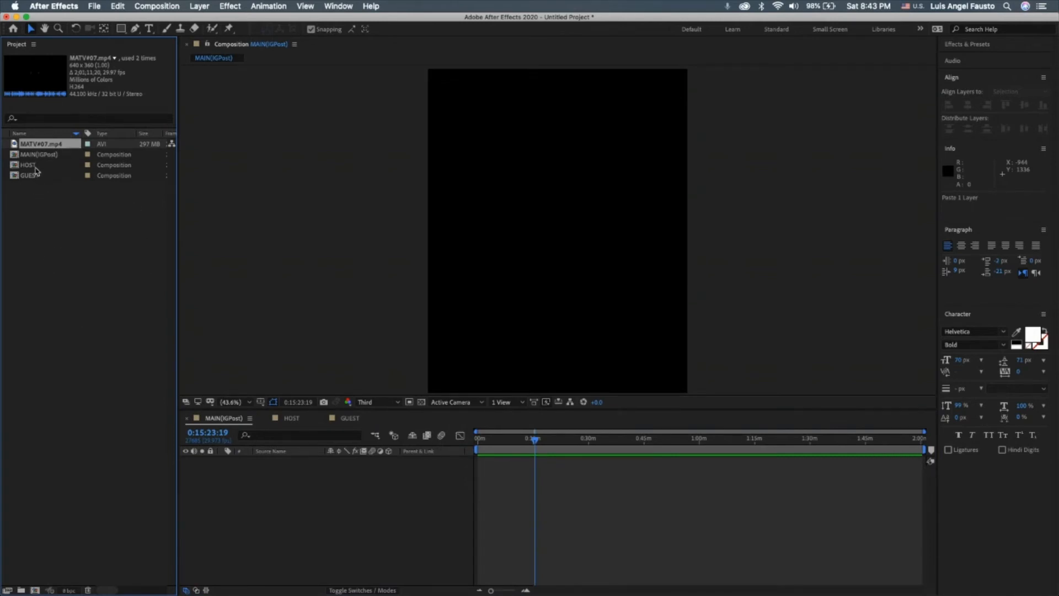
left_click(54, 172)
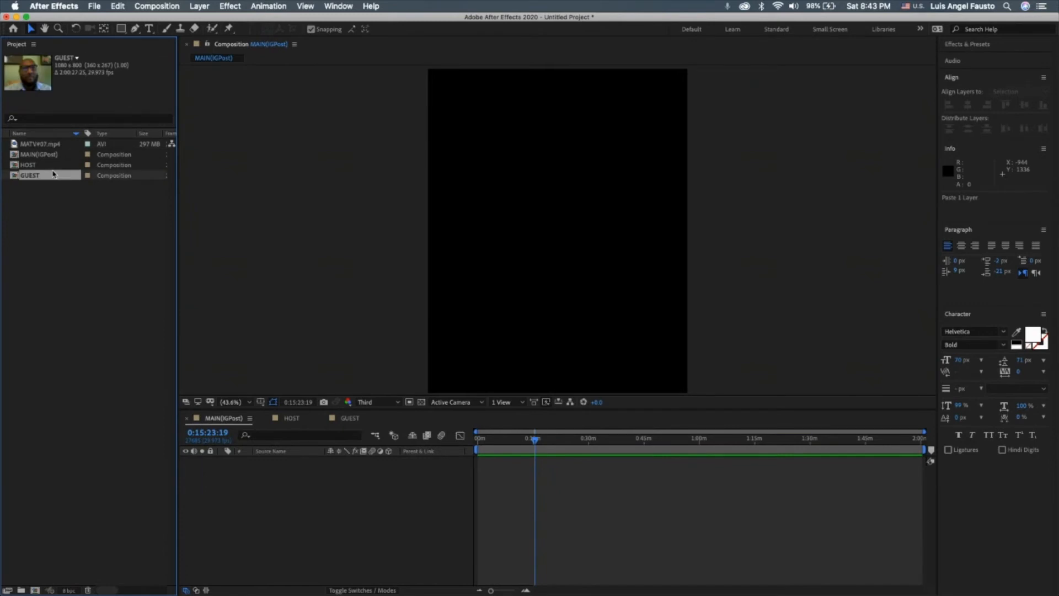
left_click(50, 167)
left_click_drag(46, 172, 289, 488)
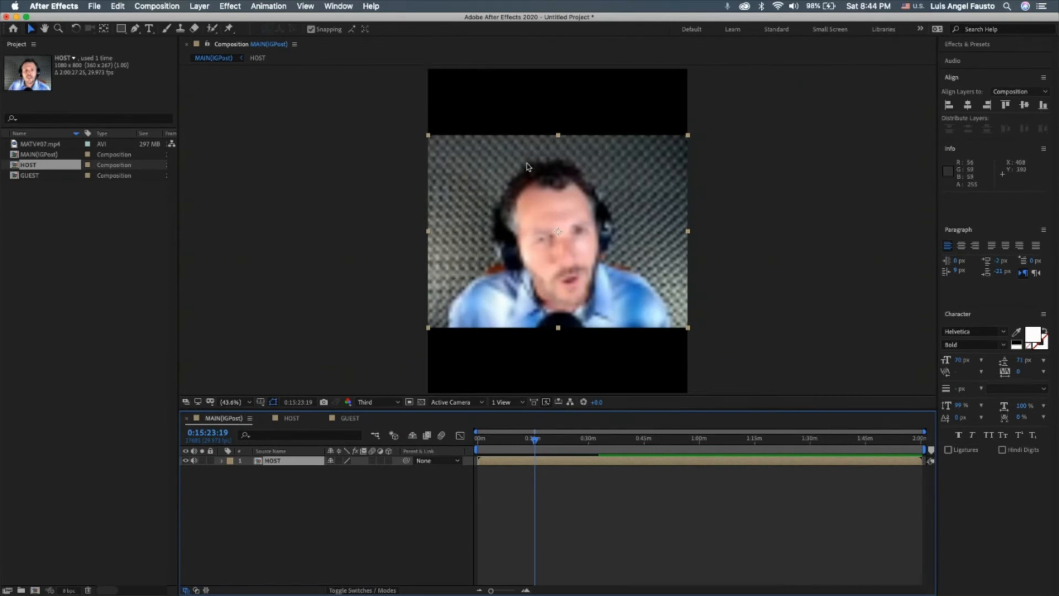
Scale the HOST layer to 95% in MAIN(IGPost) and return the current time to 0:00:00:00.
left_click(221, 461)
left_click(231, 470)
left_click_drag(345, 498, 342, 500)
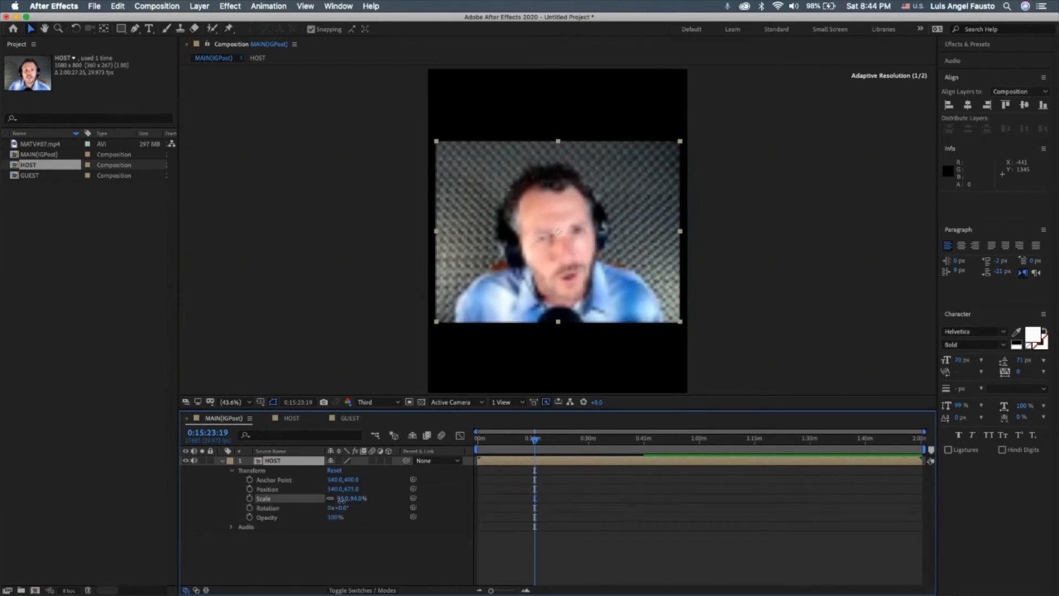
left_click(343, 499)
type("95")
key("Return")
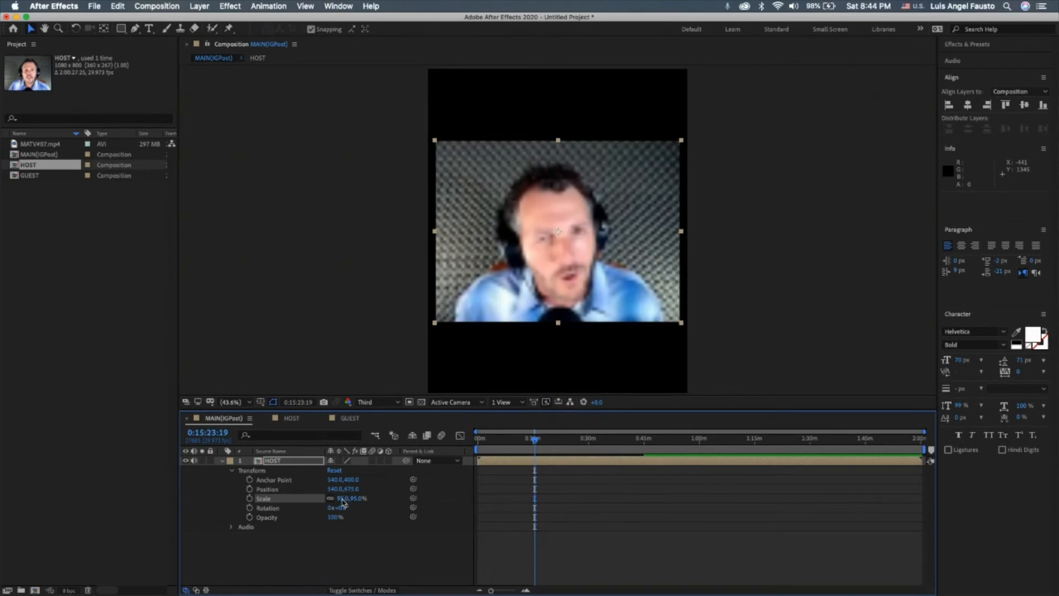
left_click_drag(490, 444, 431, 453)
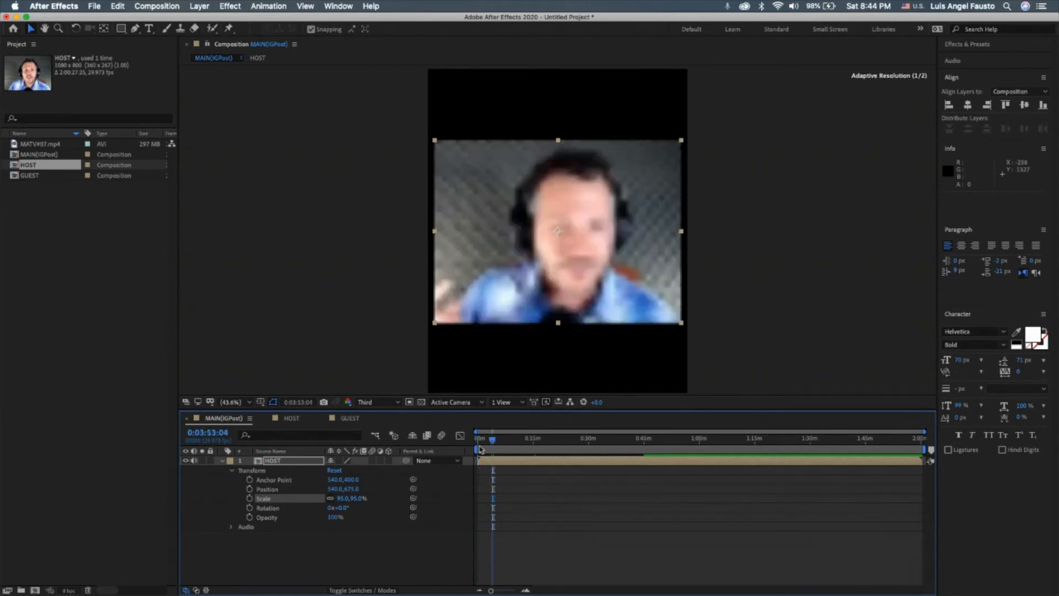
Create a shape layer with a rectangle about 1121 × 872 px over the upper part of the frame, and center it horizontally in the composition.
left_click(197, 6)
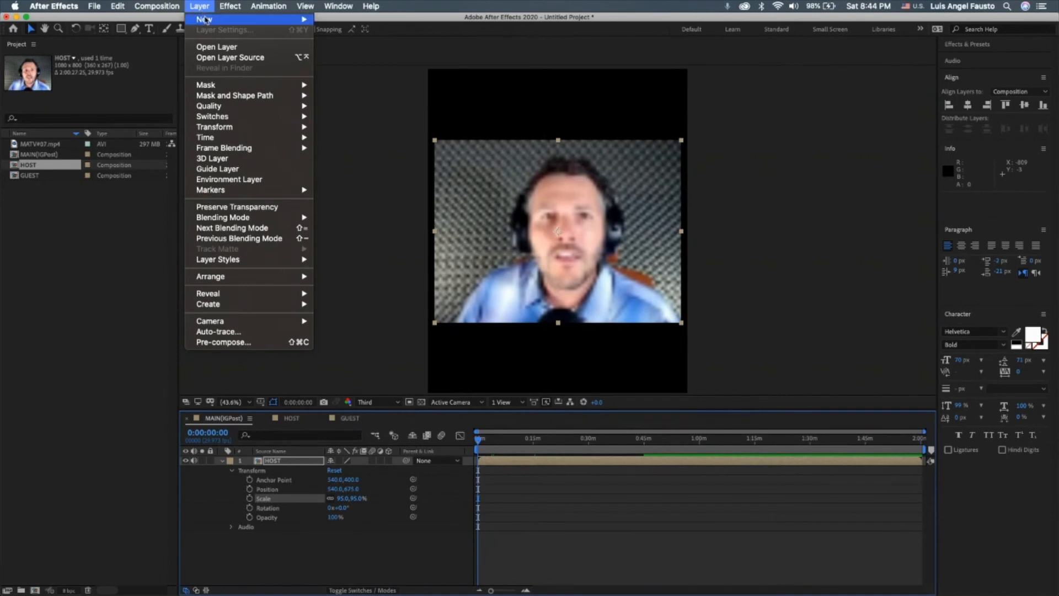
mouse_move(206, 19)
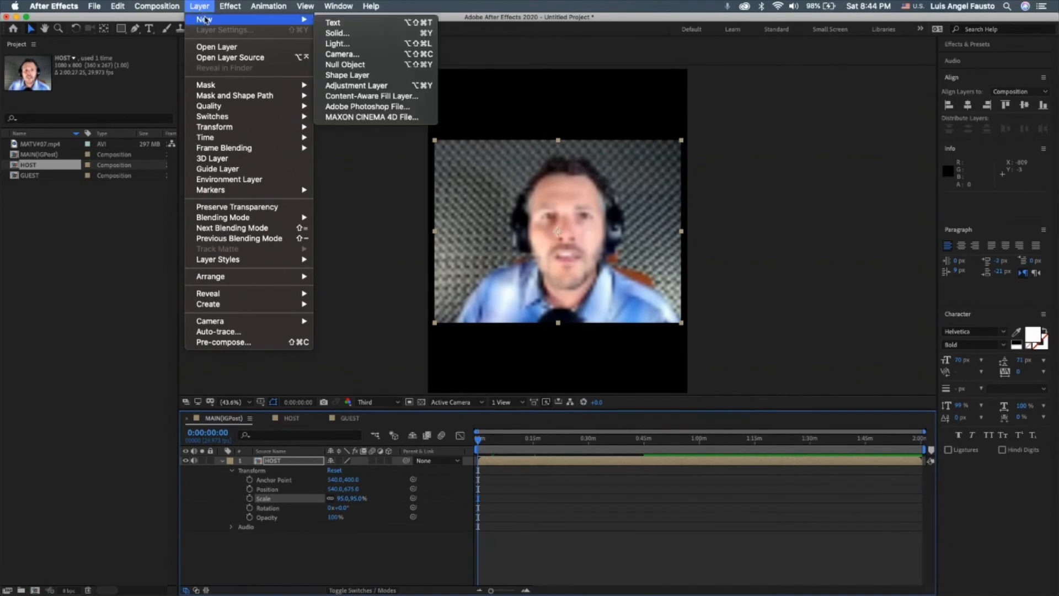
left_click(340, 80)
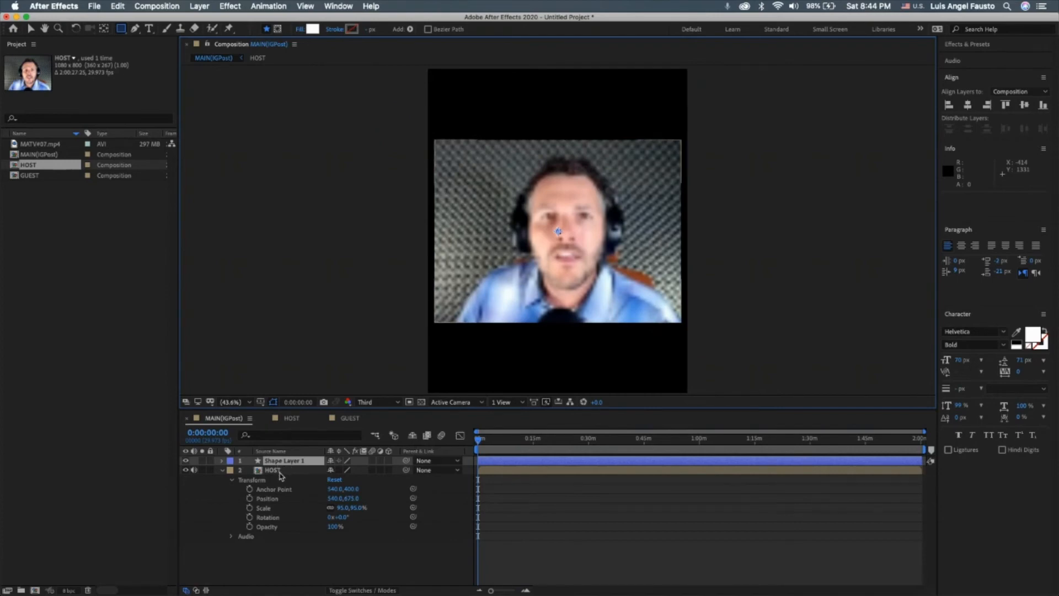
left_click_drag(424, 67, 693, 276)
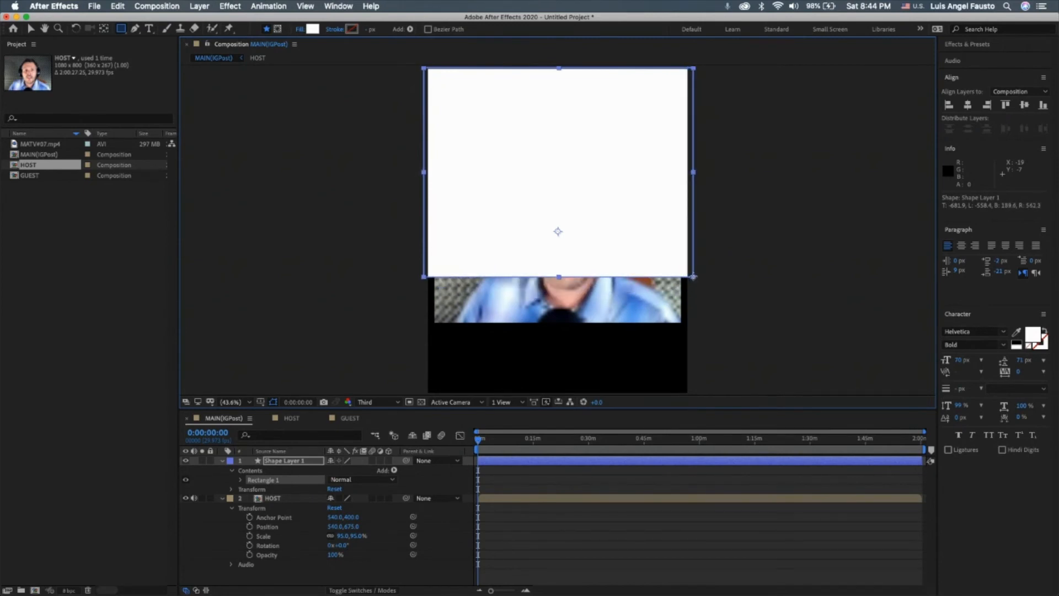
left_click(967, 106)
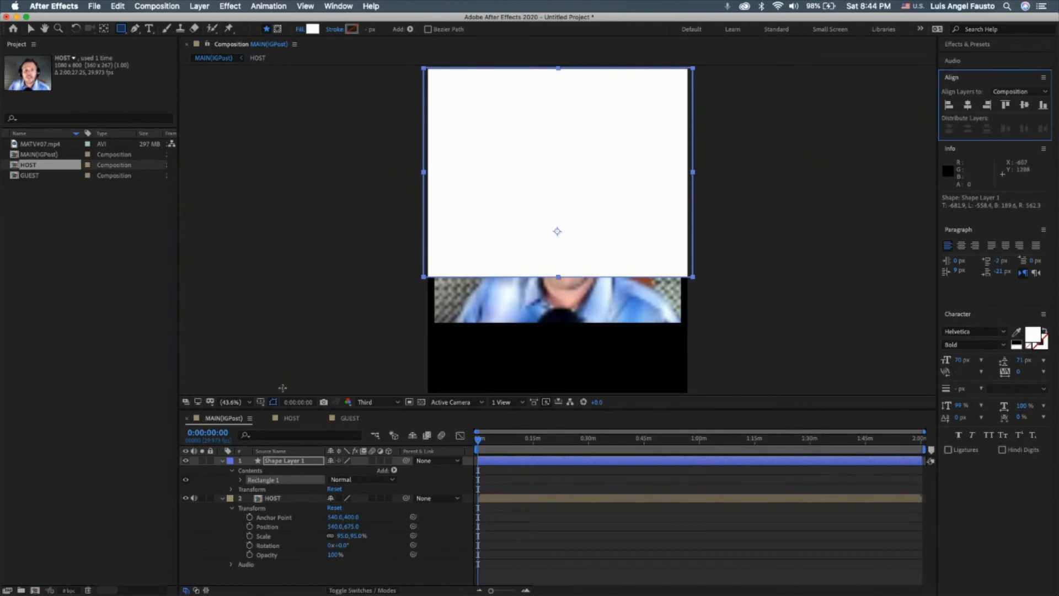
Rename the new shape layer as GREEN.
right_click(269, 461)
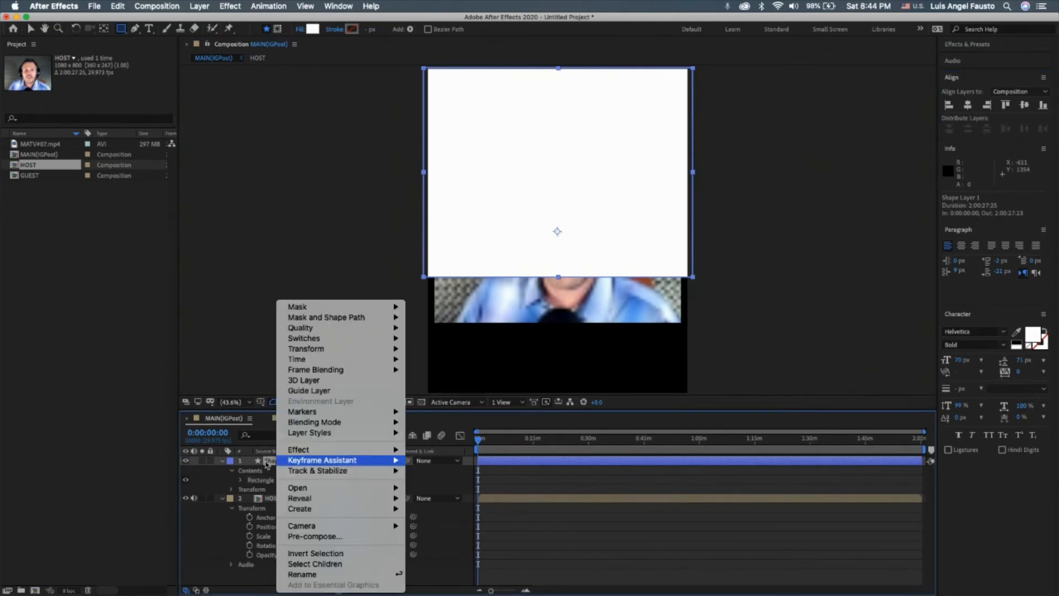
left_click(318, 575)
type("GREEN")
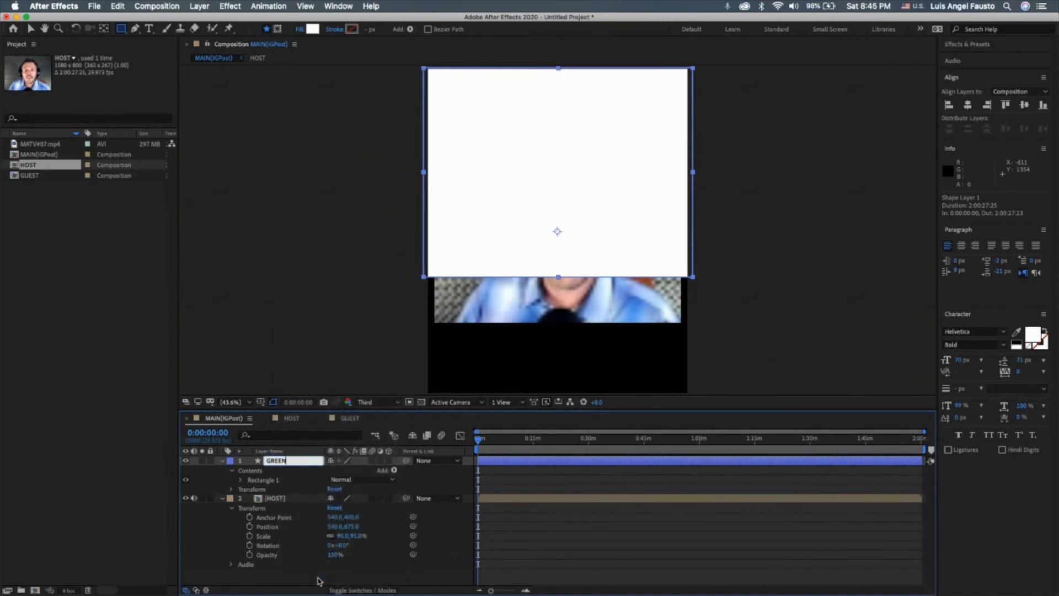
key("Return")
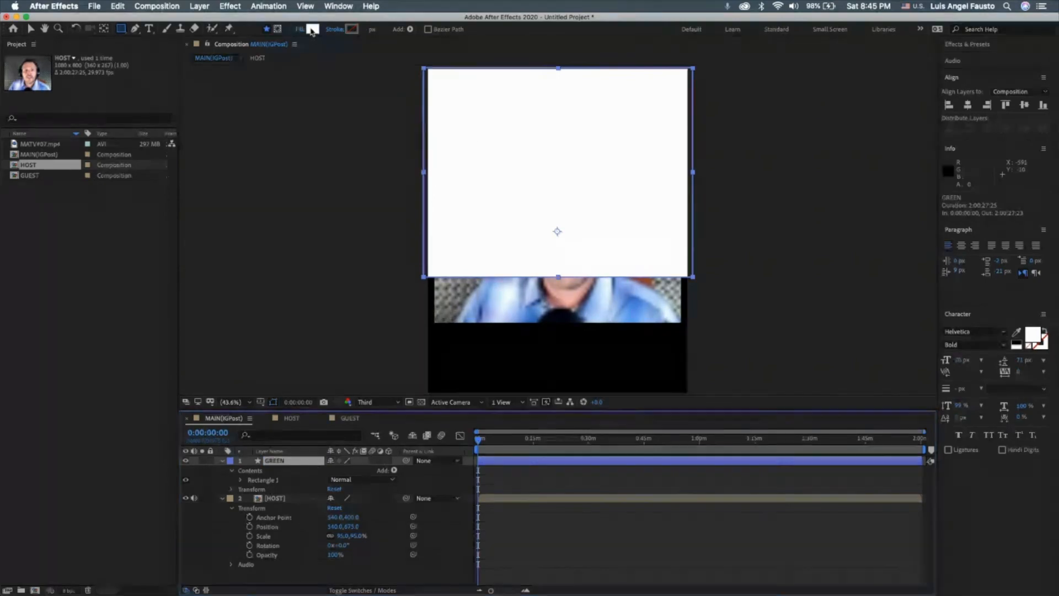
Set the GREEN rectangle's fill color to dark green 178B12.
left_click(312, 29)
left_click(310, 230)
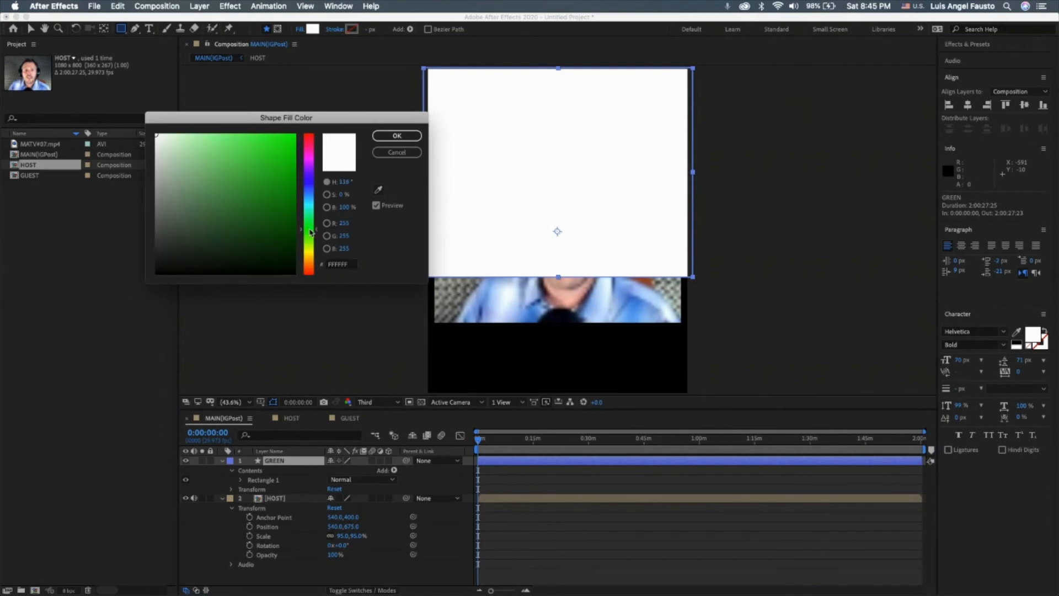
mouse_move(310, 235)
left_mouse_down()
mouse_move(312, 245)
mouse_move(312, 229)
left_mouse_up()
mouse_move(292, 195)
left_mouse_down()
mouse_move(272, 182)
mouse_move(278, 197)
left_mouse_up()
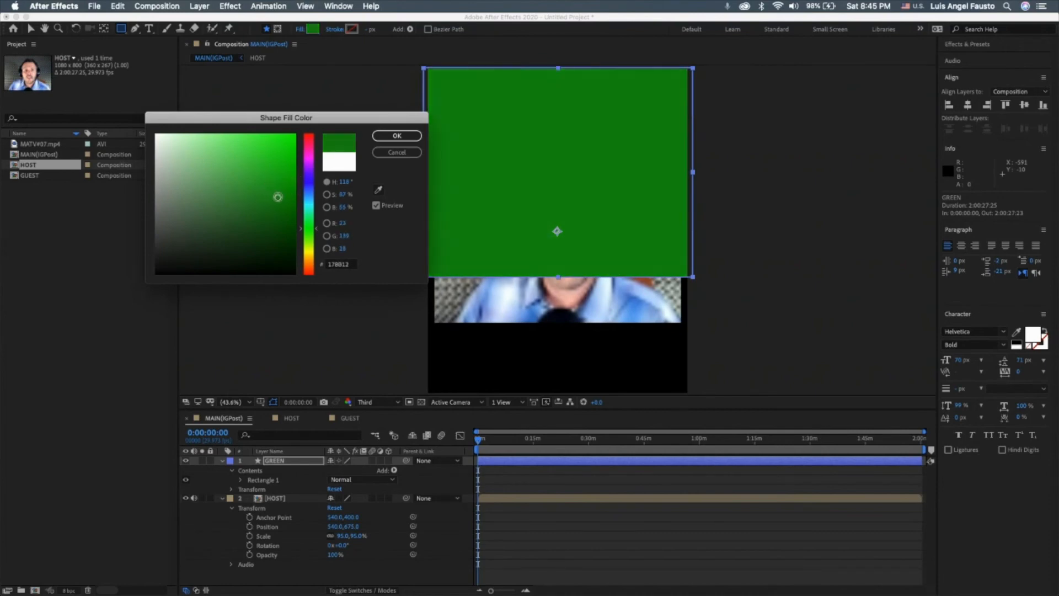
left_click(396, 137)
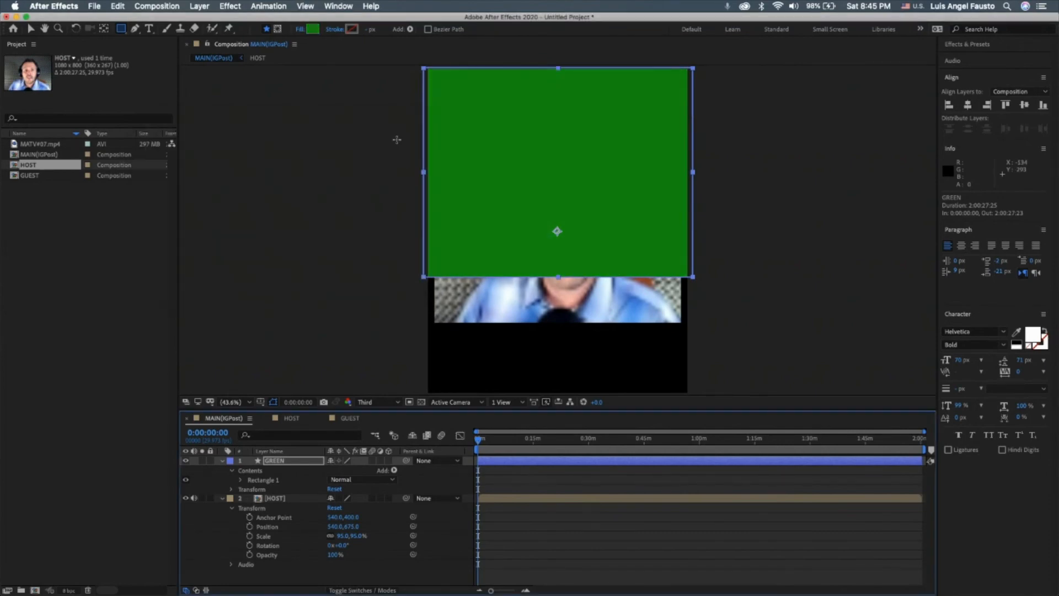
Collapse the properties of both layers and move the GREEN layer below the HOST layer in the stacking order.
left_click(222, 460)
left_click(221, 470)
left_click(281, 463)
left_click_drag(282, 468, 274, 511)
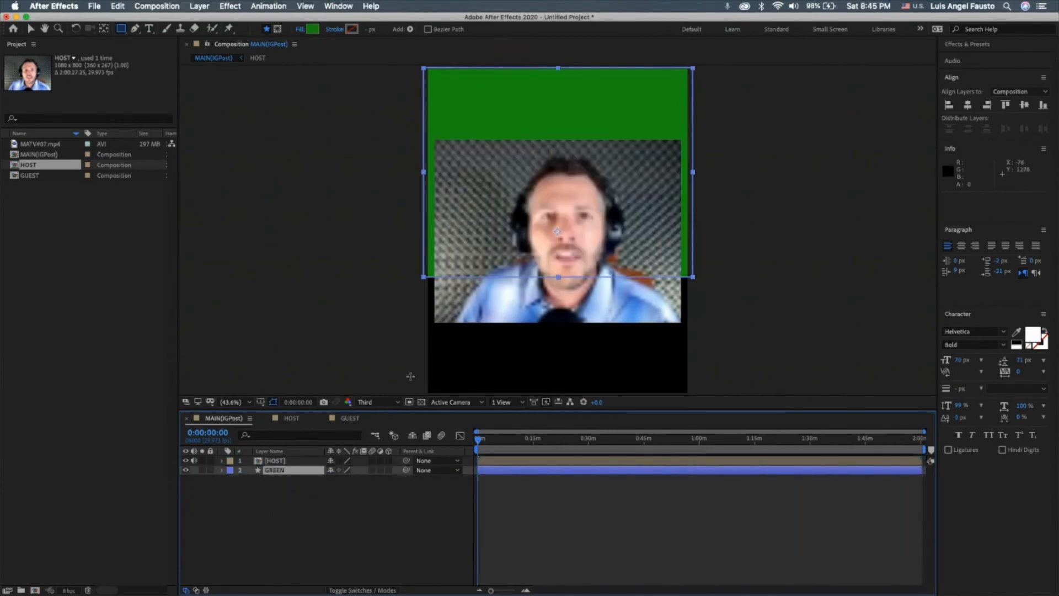
left_click(279, 465)
left_click(285, 472)
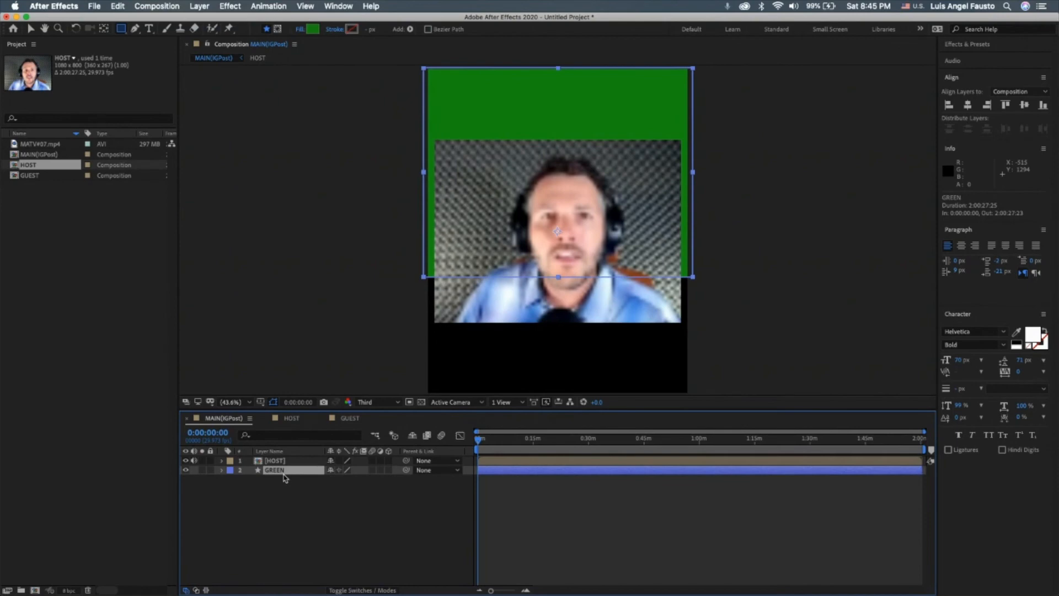
Change the GREEN rectangle's fill color to the brighter green 07B000.
left_click(315, 29)
left_click_drag(276, 197, 298, 176)
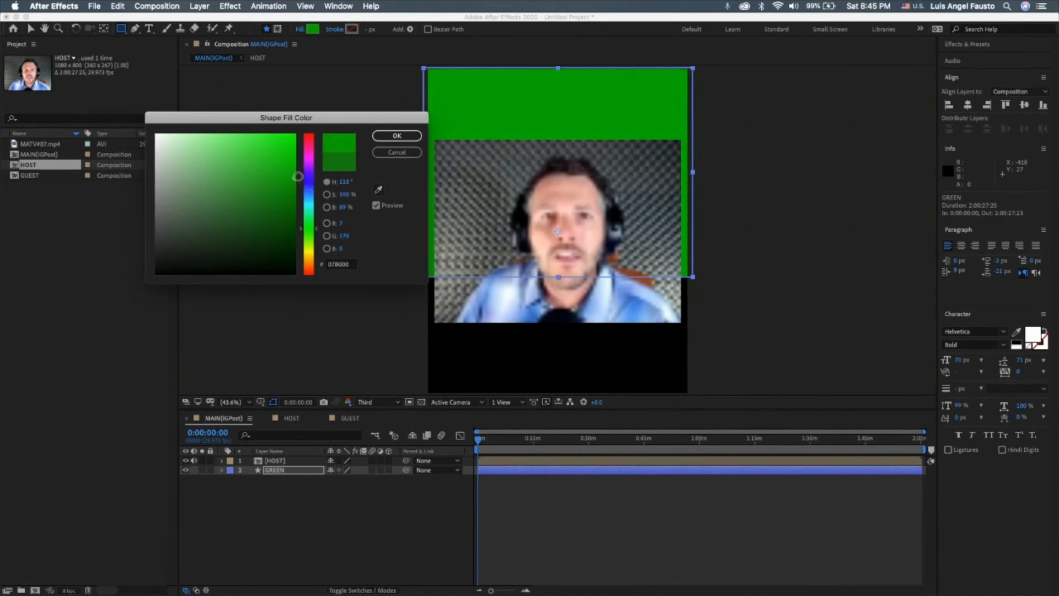
left_click(400, 135)
Add a new shape layer above GREEN and draw a rectangle about 1183 × 552 px over the lower part of the frame.
left_click(279, 471)
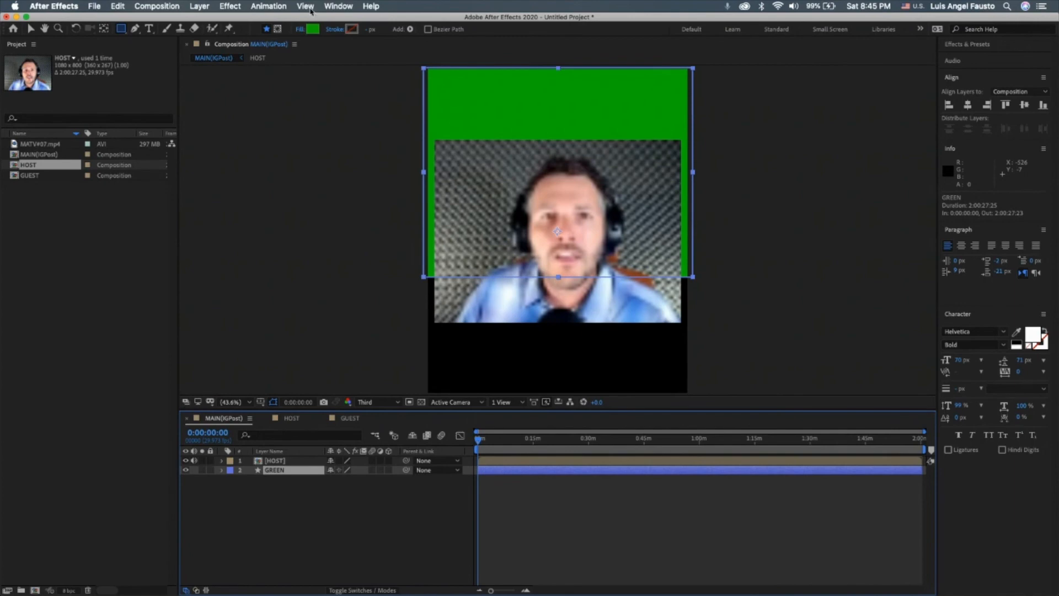
left_click(194, 6)
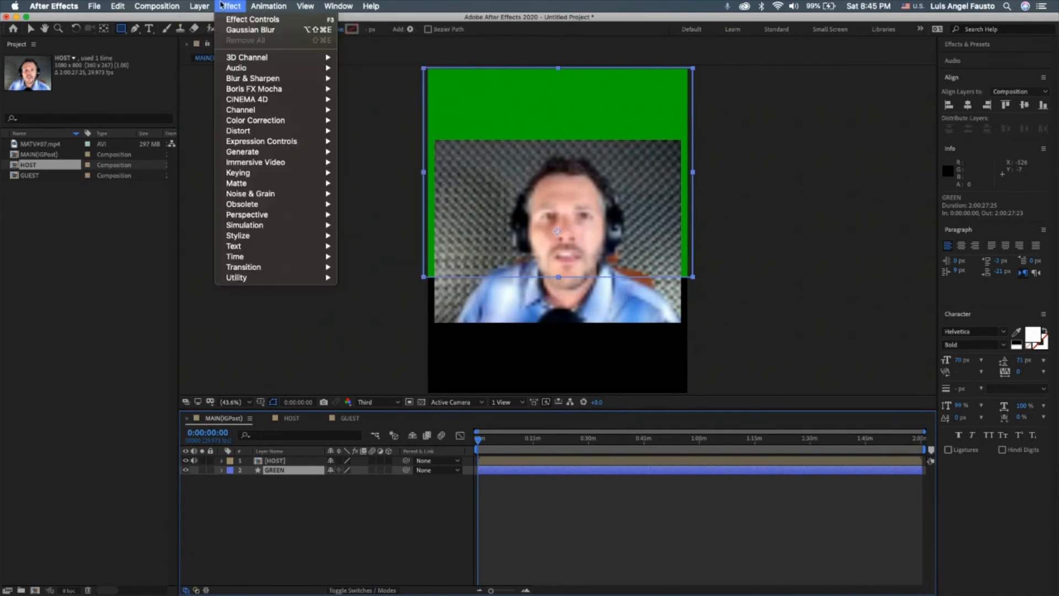
mouse_move(301, 19)
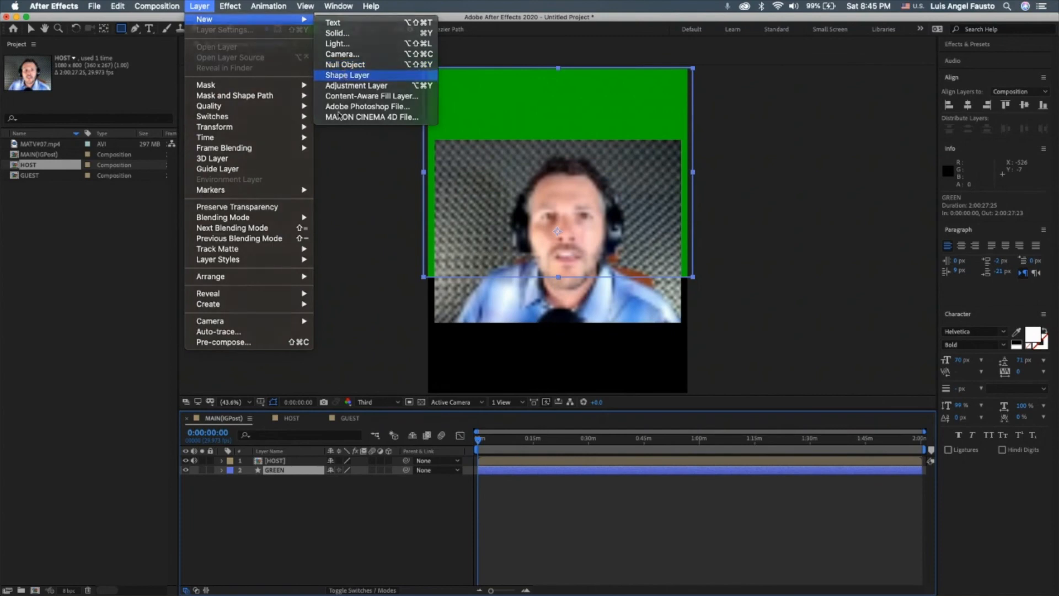
left_click(347, 75)
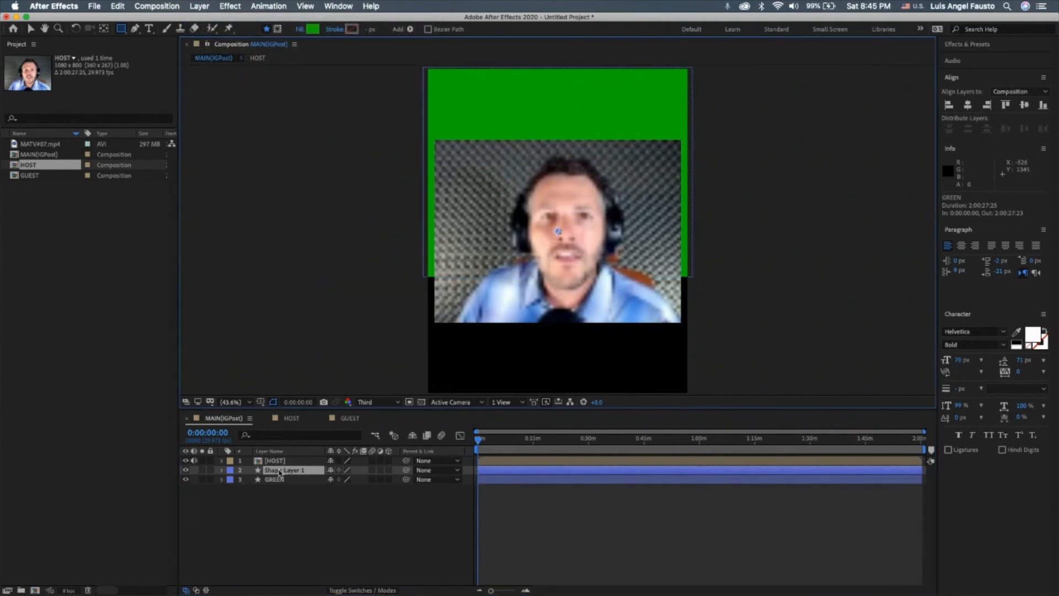
mouse_move(411, 269)
left_mouse_down()
mouse_move(437, 323)
mouse_move(673, 368)
mouse_move(696, 402)
left_mouse_up()
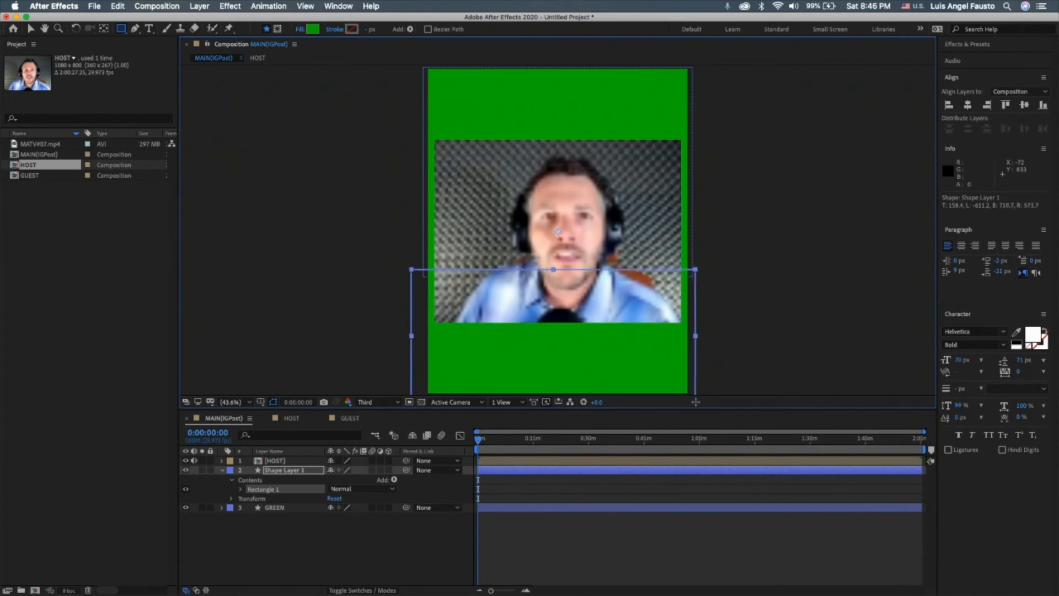
Fill the lower rectangle with white FFFFFF and set its layer's position to 540, 657.
left_click(312, 30)
left_click_drag(222, 186, 82, 5)
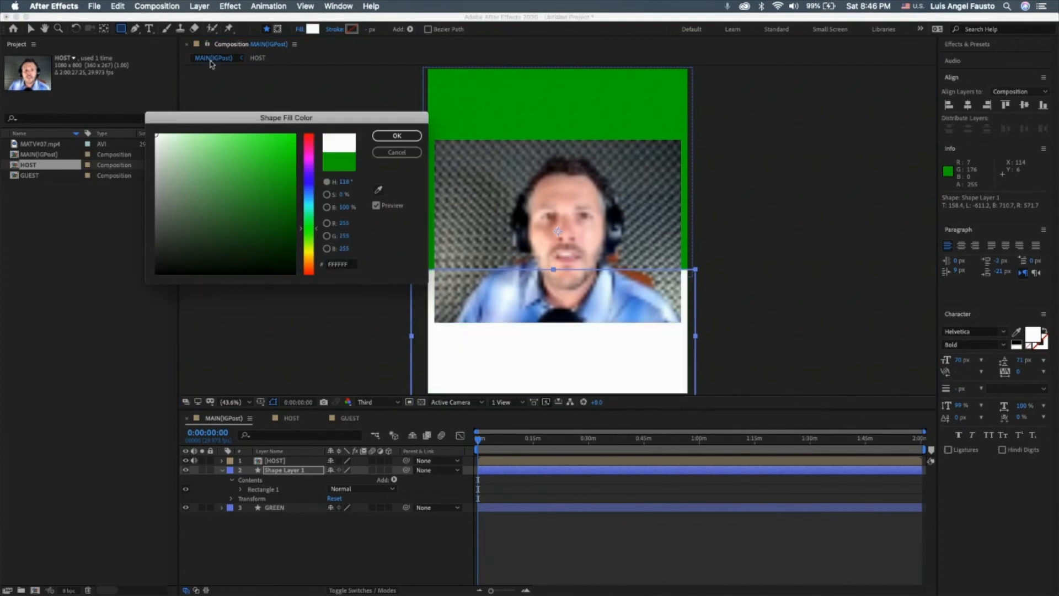
left_click(397, 136)
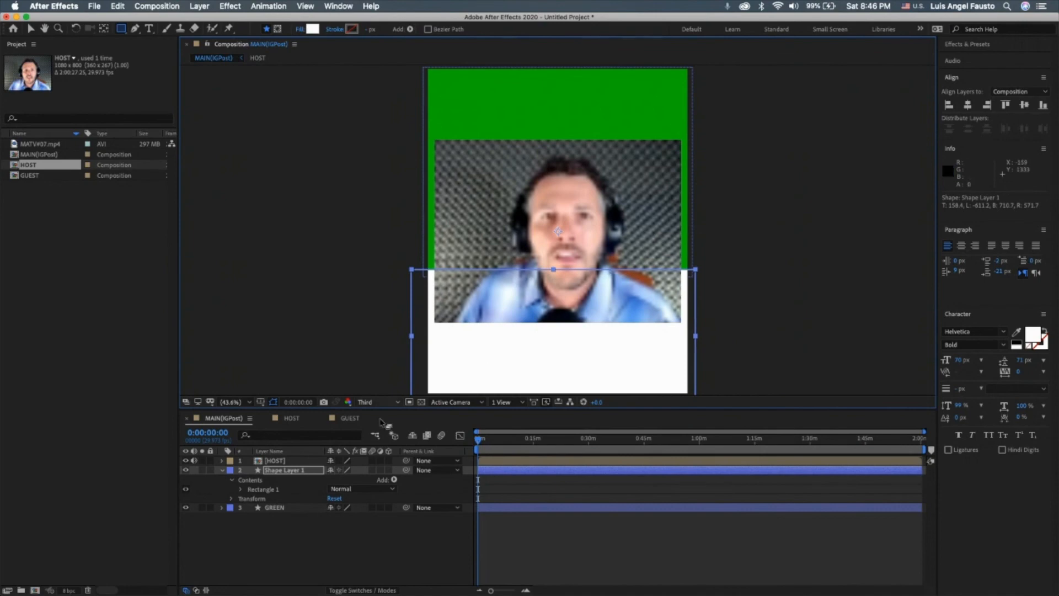
left_click(231, 498)
left_click_drag(353, 521, 347, 514)
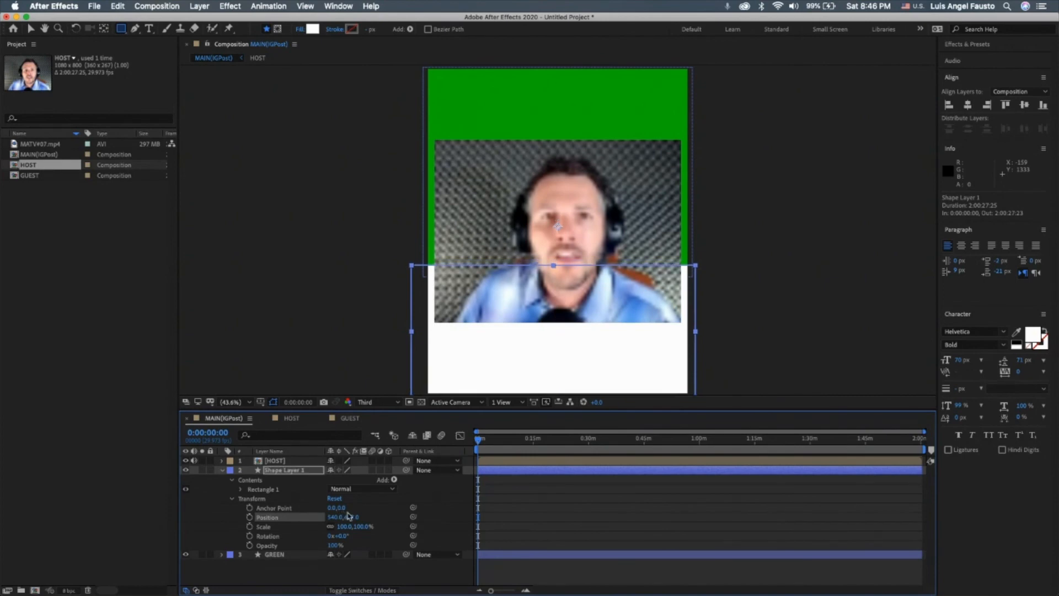
Rename the white shape layer as WHITE_BG.
right_click(296, 474)
left_click(333, 580)
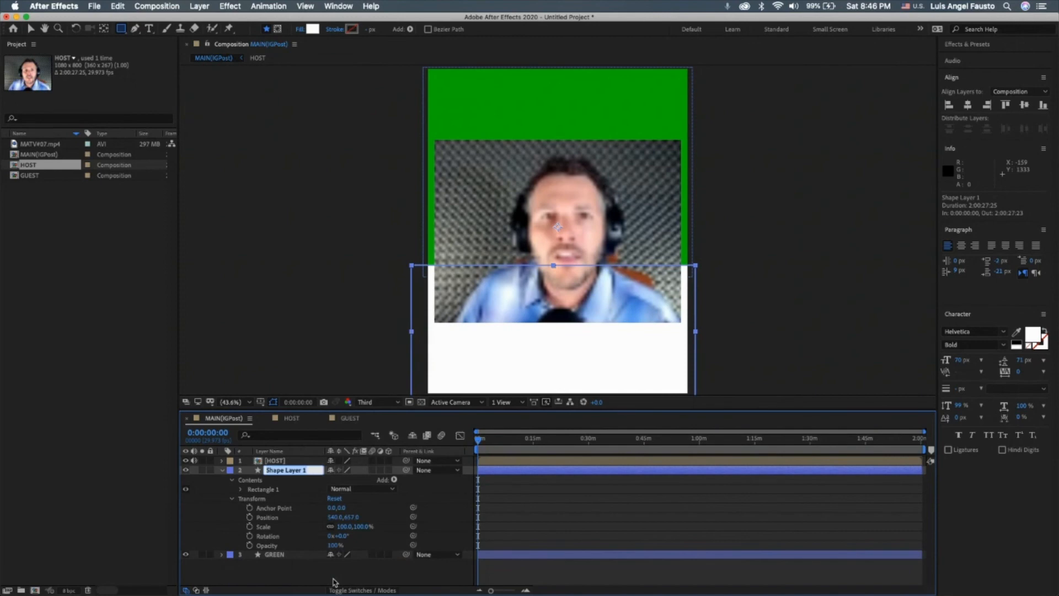
type("WHITE_BG")
key("Return")
Rename the GREEN layer as GREEN_BG and collapse the WHITE_BG layer's properties.
right_click(281, 554)
left_click(305, 575)
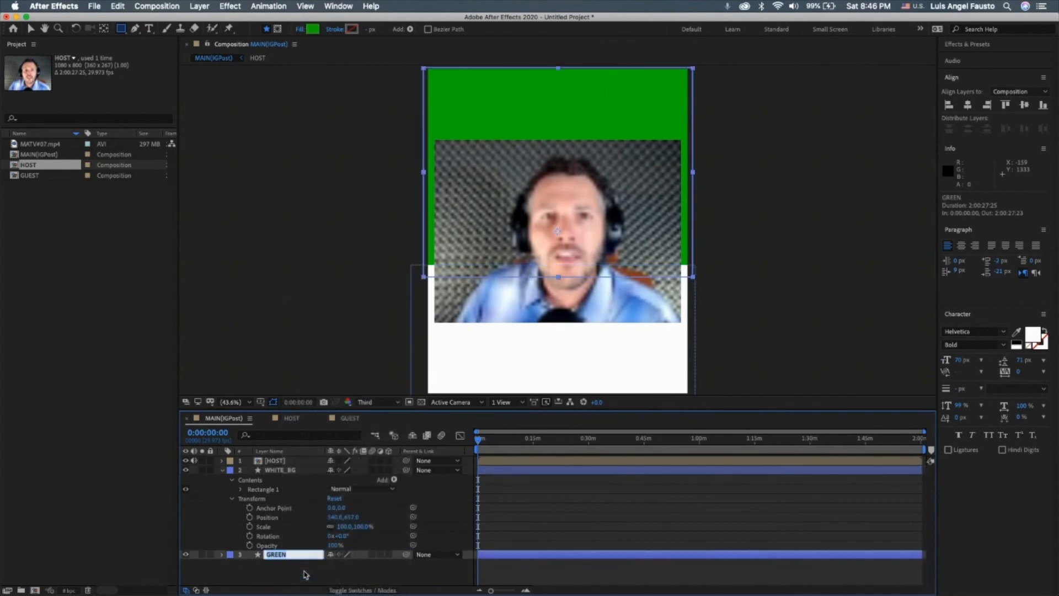
left_click(290, 554)
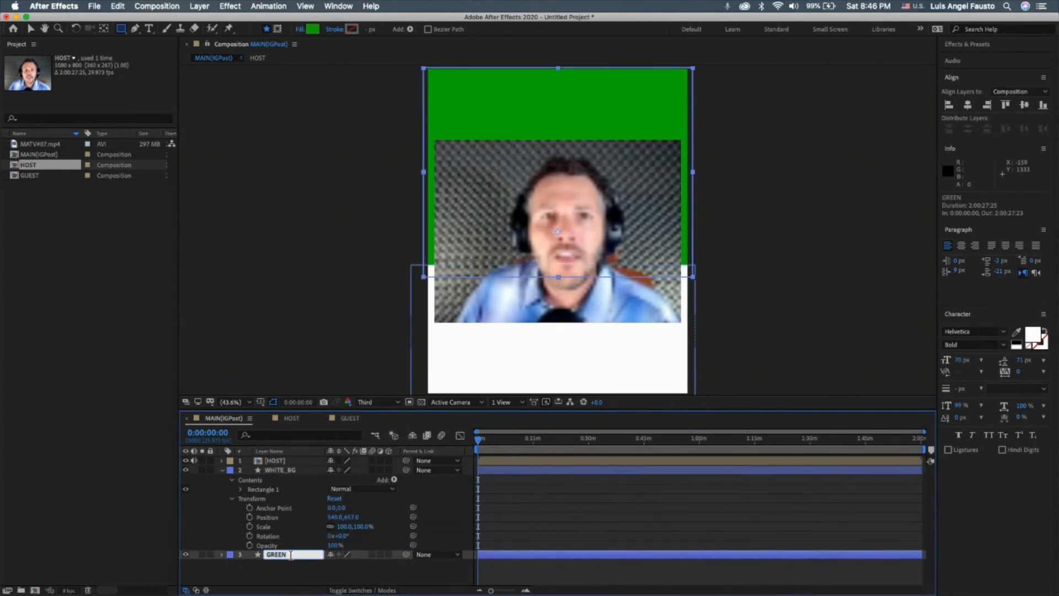
type("_BG")
key("Return")
left_click(223, 470)
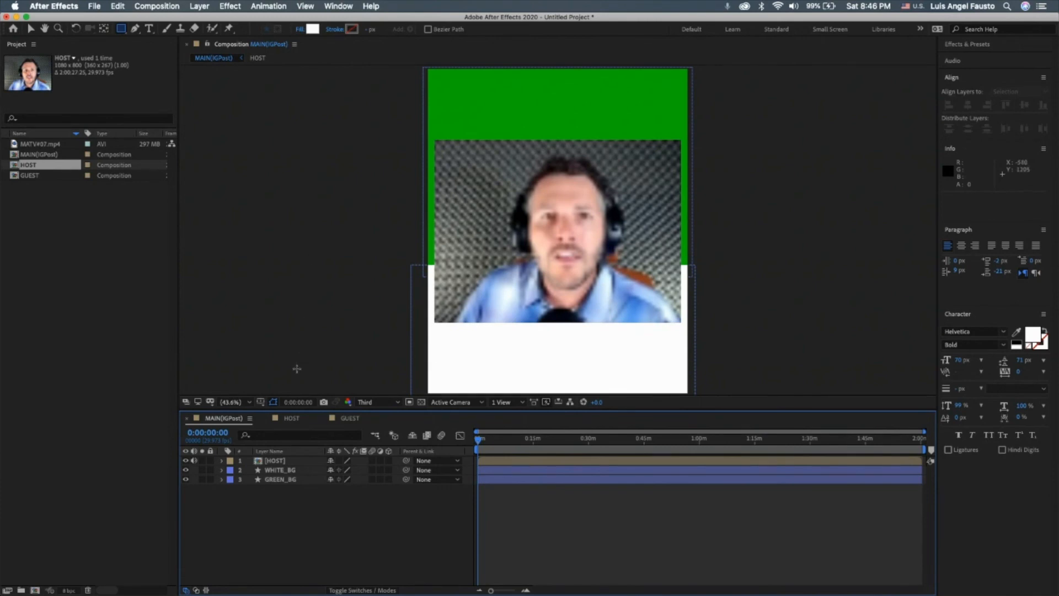
left_click(290, 420)
left_click(347, 421)
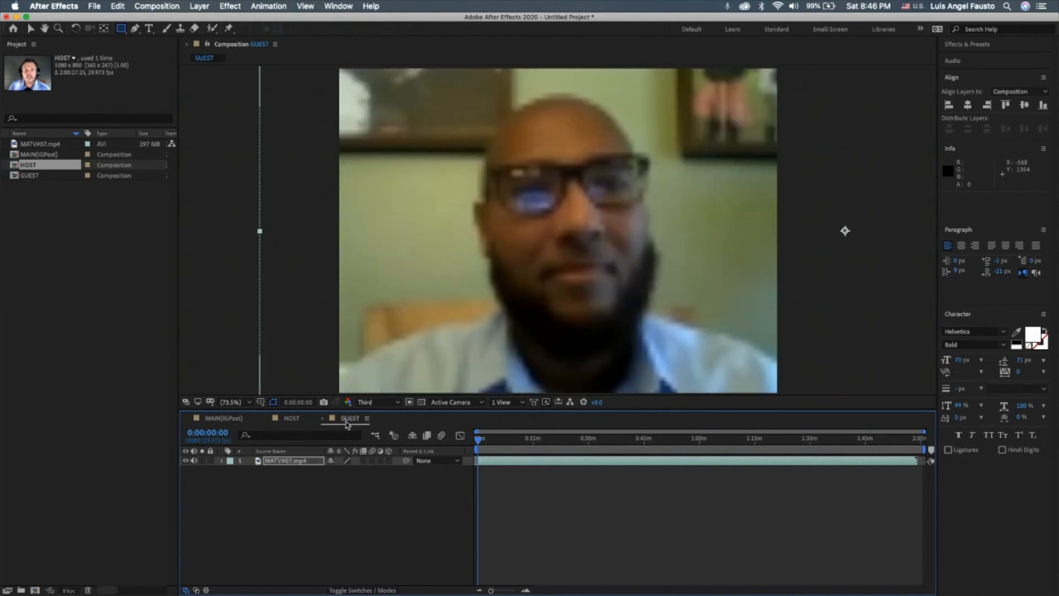
left_click(303, 421)
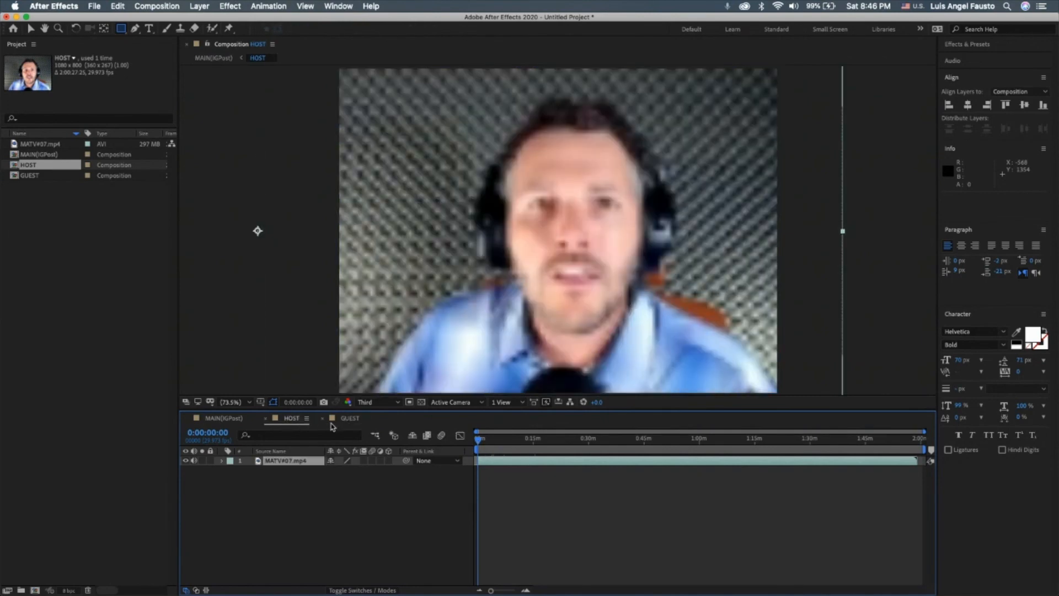
left_click(225, 418)
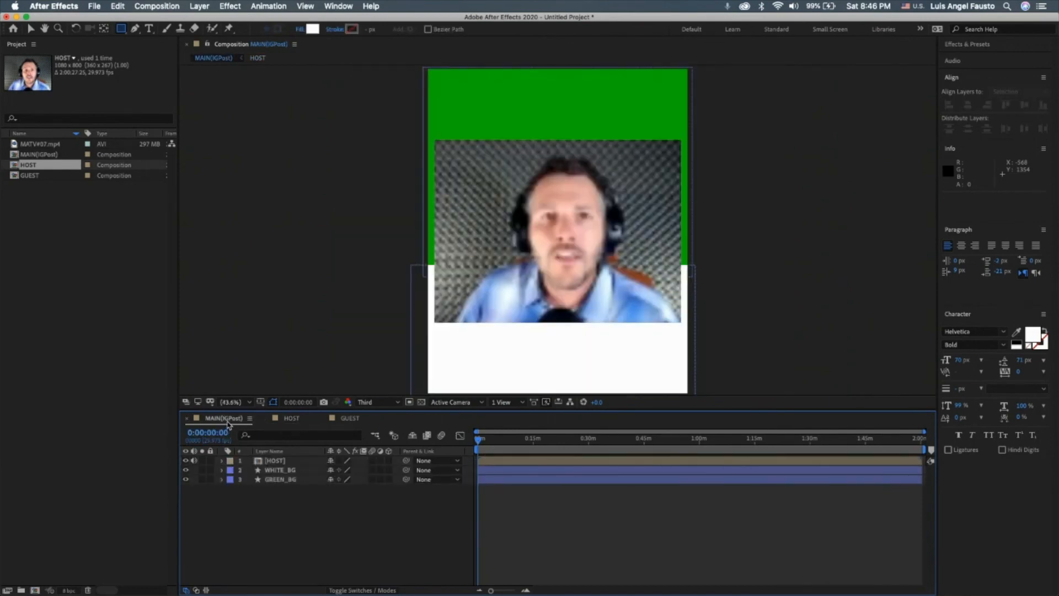